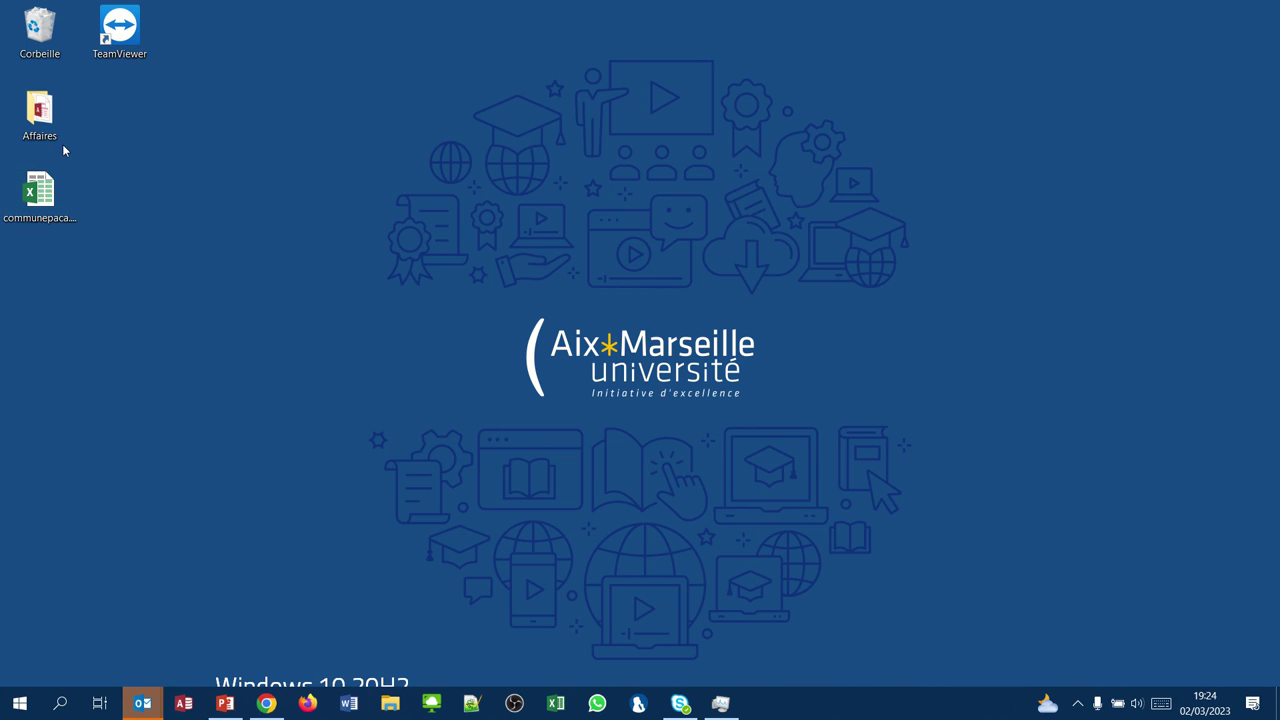
# - Check the communepaca.xlsx workbook on the desktop, close it and move the file into the Affaires folder
pyautogui.doubleClick(38, 195)
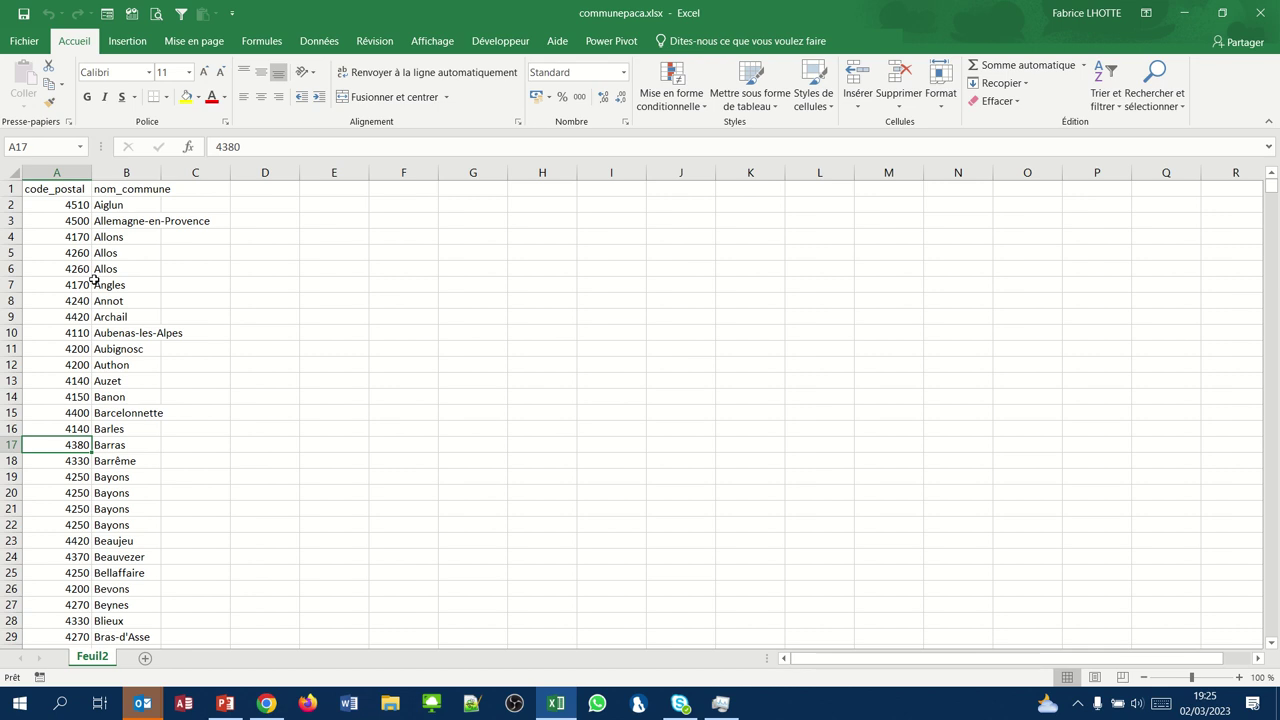
pyautogui.click(1258, 14)
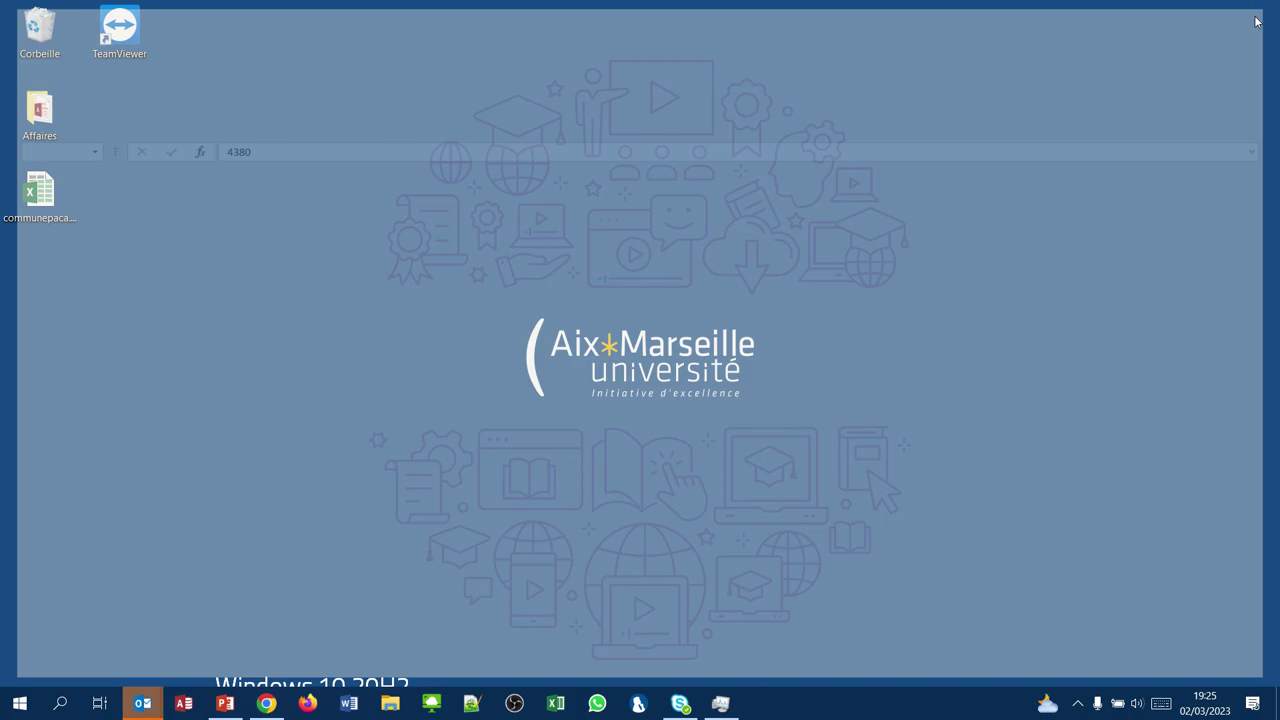
pyautogui.doubleClick(39, 112)
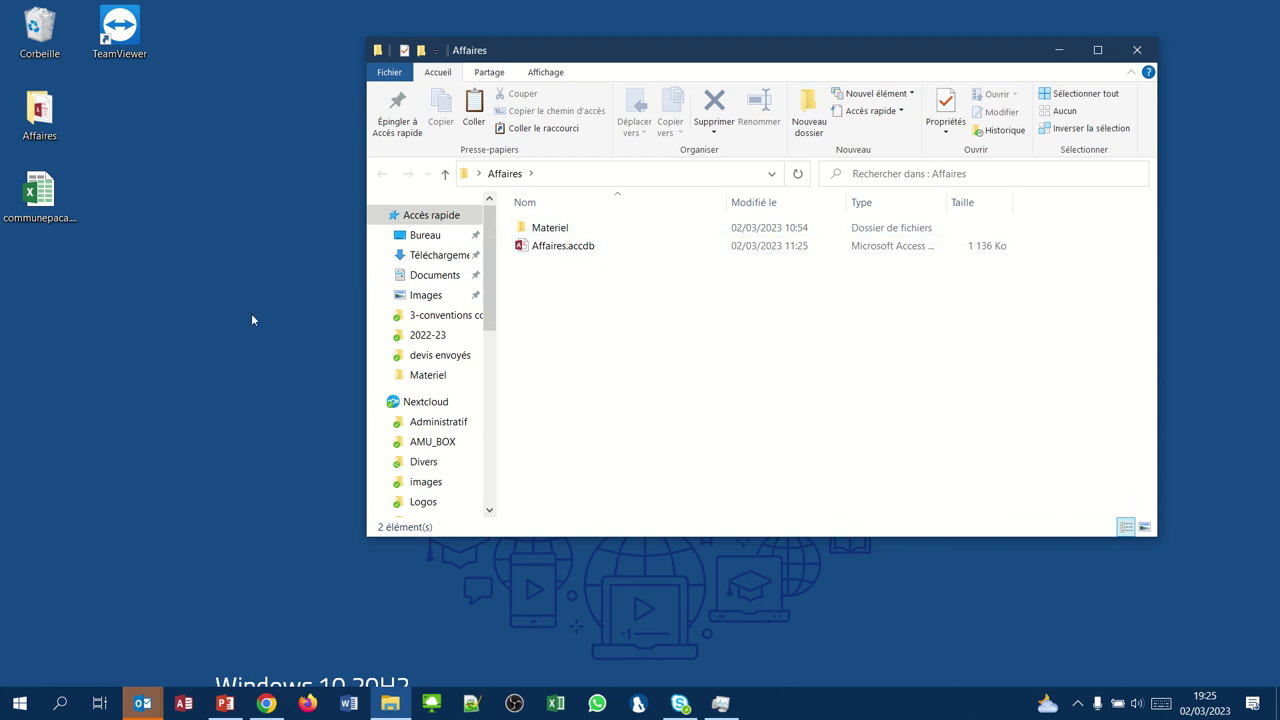
pyautogui.moveTo(70, 220); pyautogui.dragTo(566, 346)
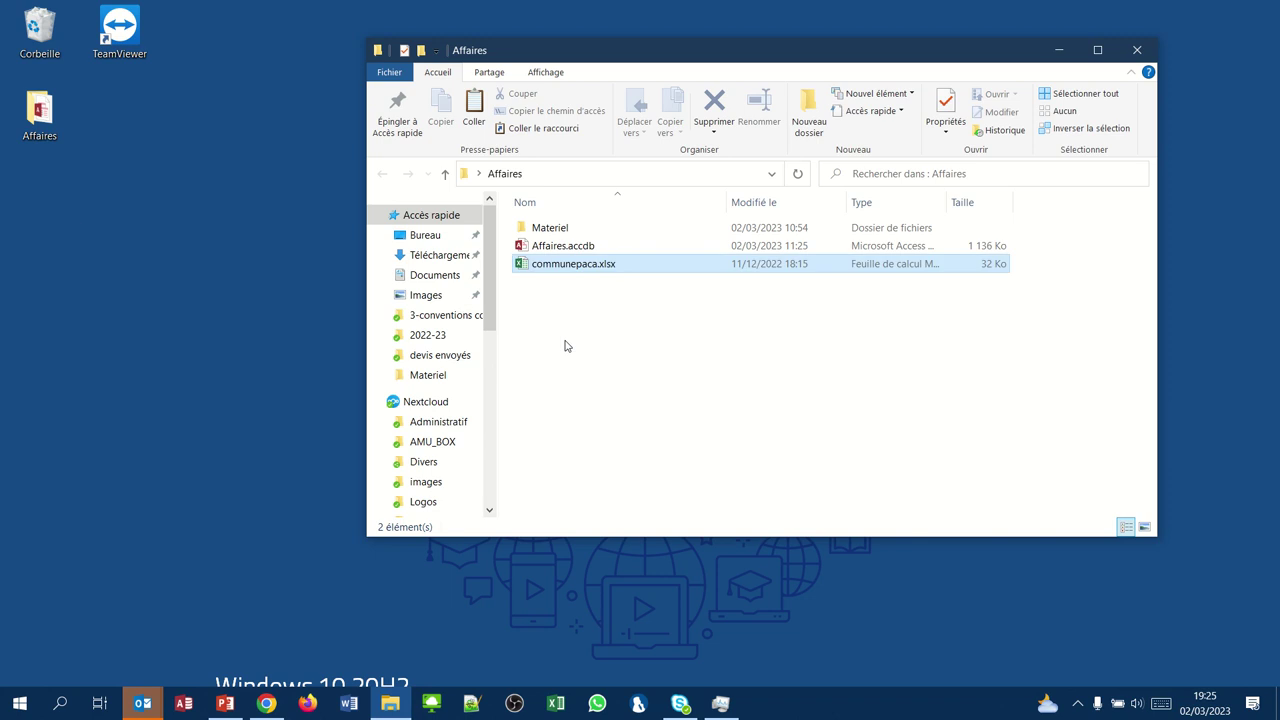
# - Open communepaca.xlsx from the Affaires folder, review the postal codes and commune names down to the last row, and close the workbook
pyautogui.doubleClick(580, 266)
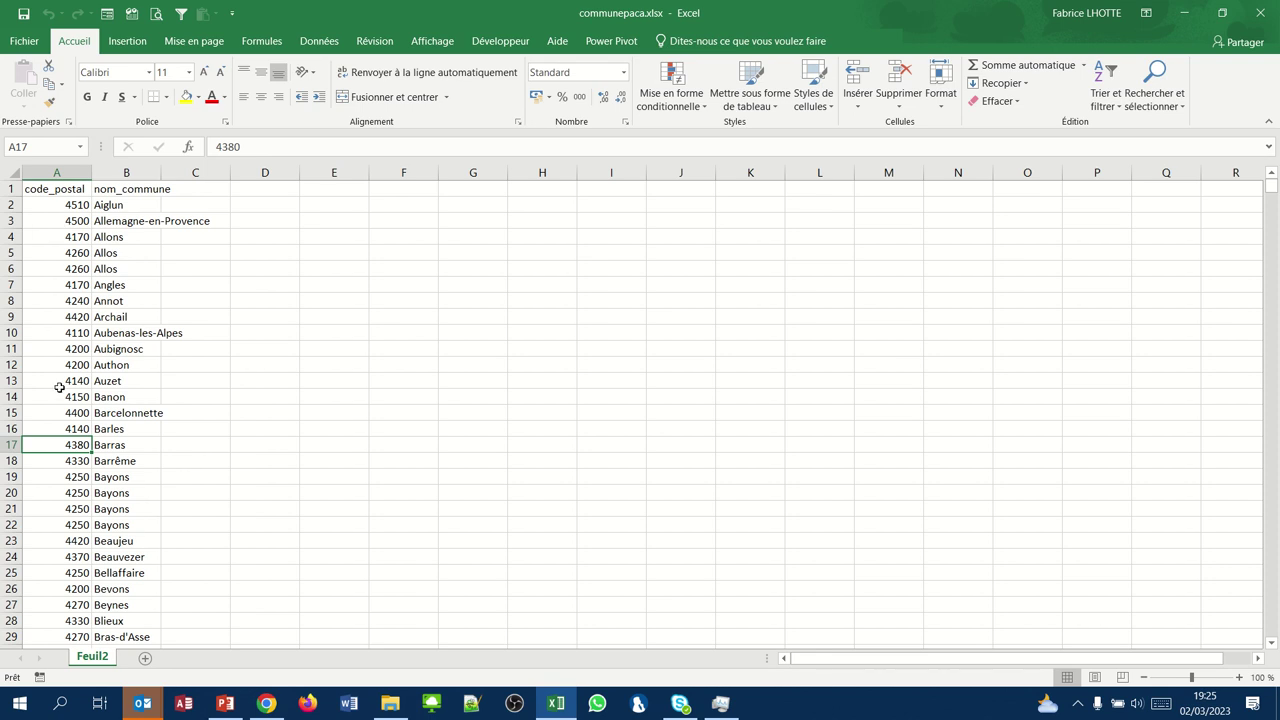
pyautogui.scroll(-20, 59, 388)
pyautogui.scroll(-20, 59, 388)
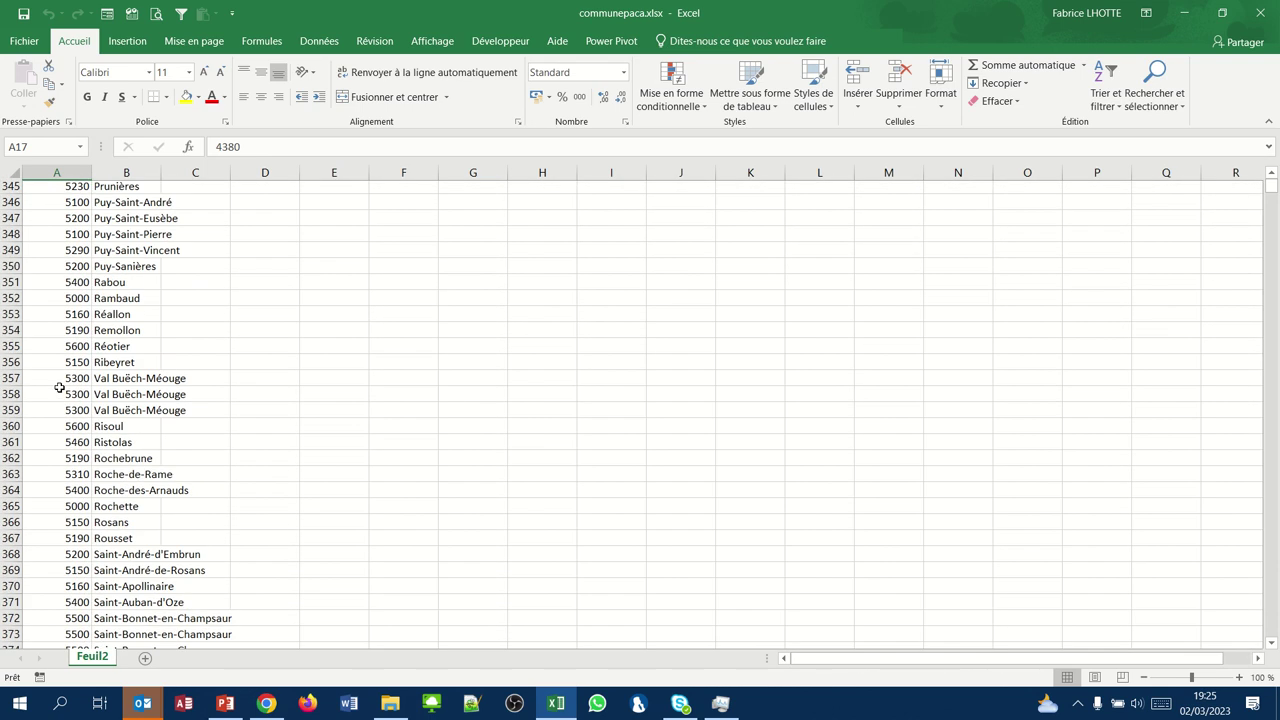
pyautogui.scroll(-20, 59, 388)
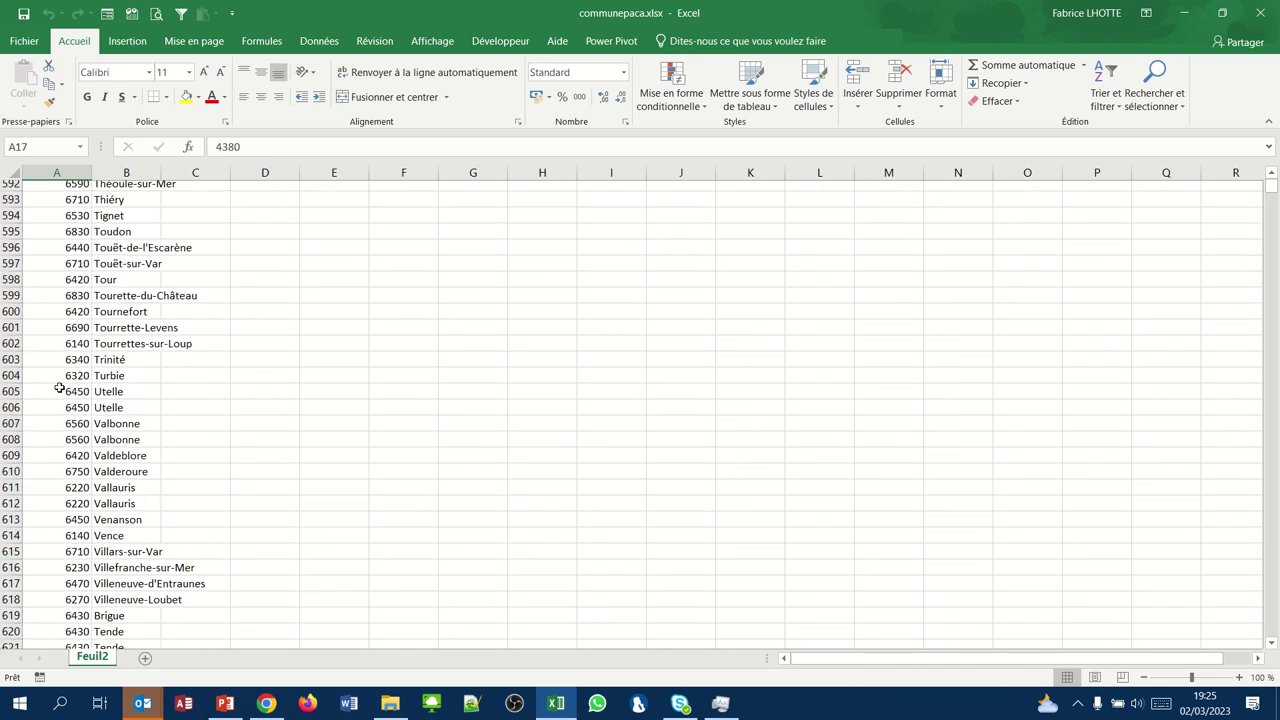
pyautogui.scroll(-20, 59, 388)
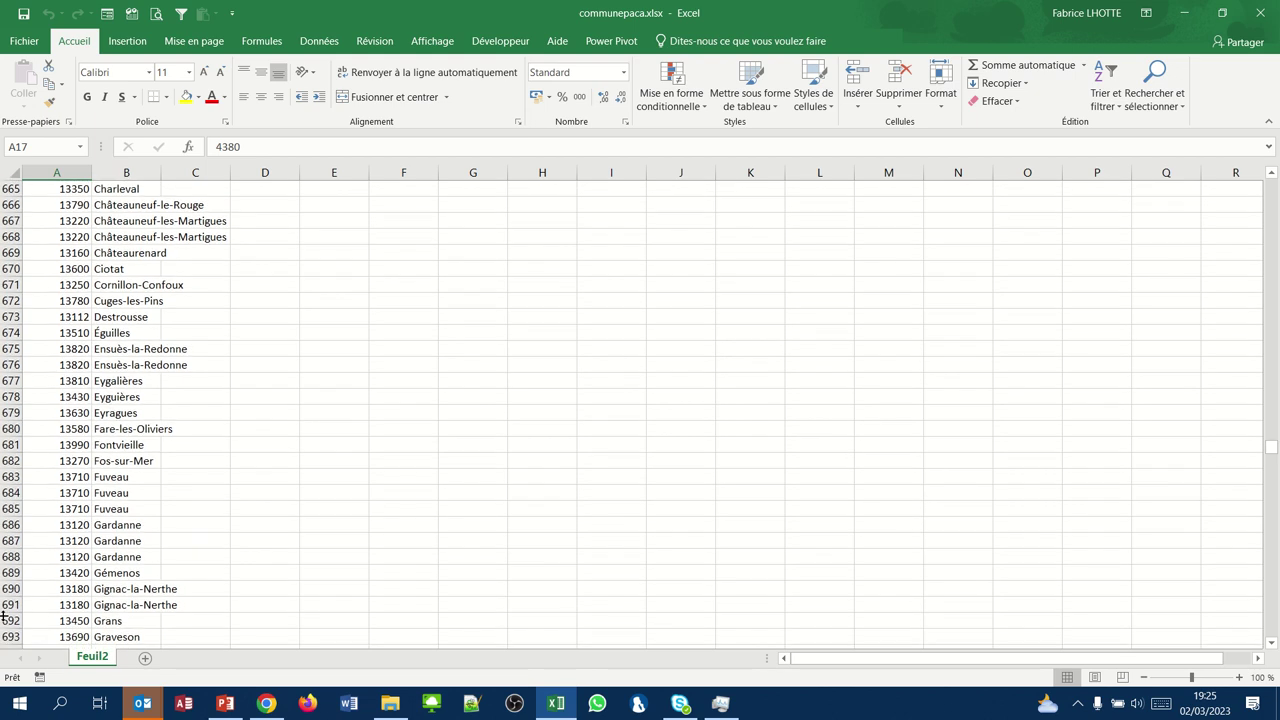
pyautogui.scroll(-20, 65, 572)
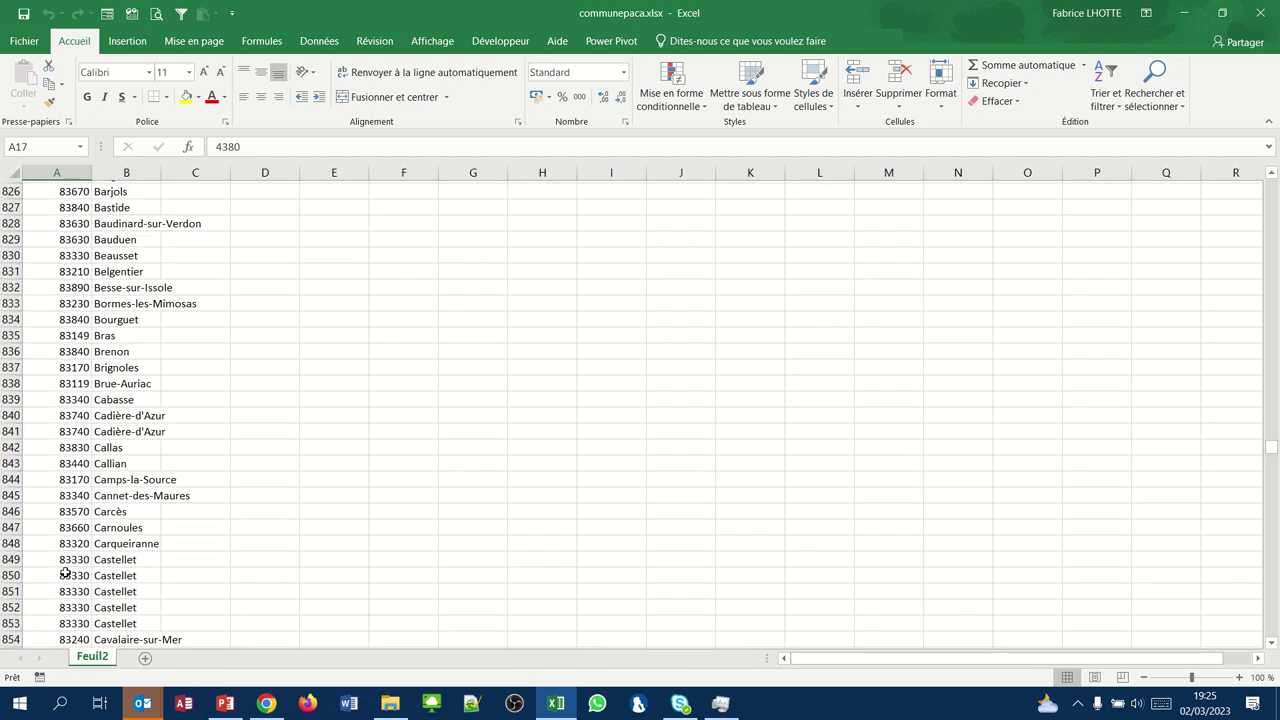
pyautogui.scroll(-20, 65, 572)
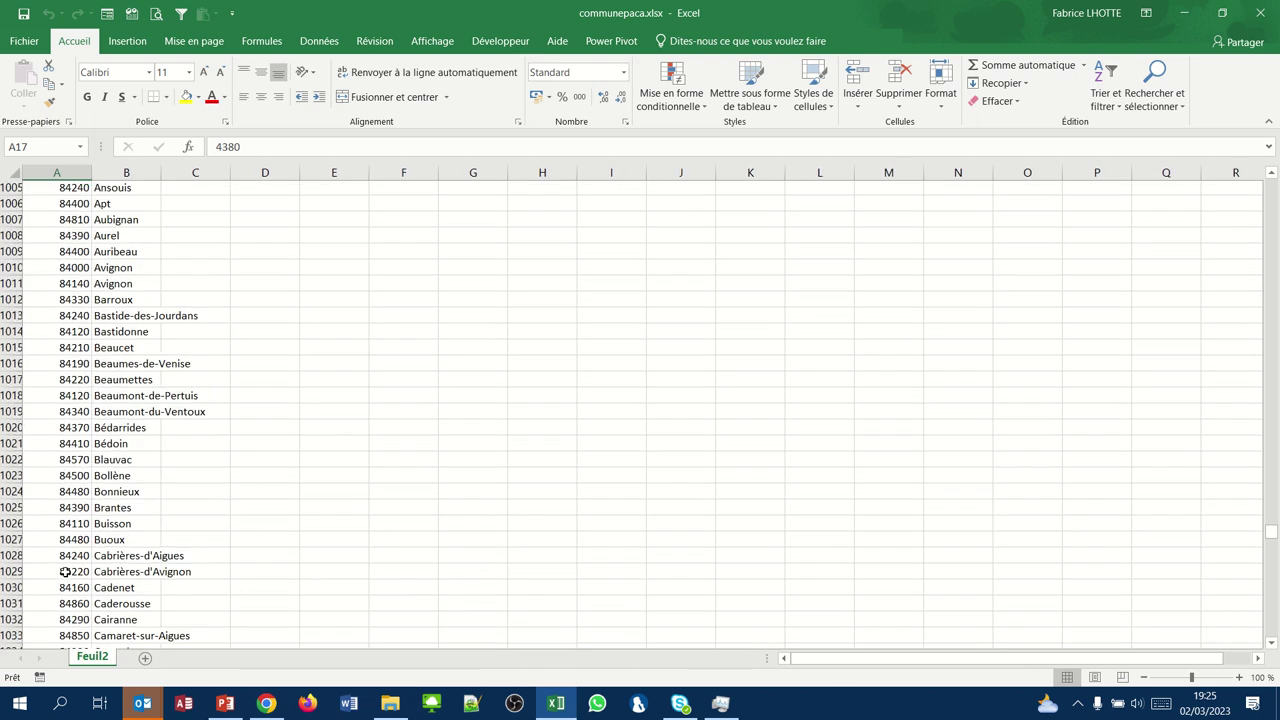
pyautogui.scroll(-20, 65, 572)
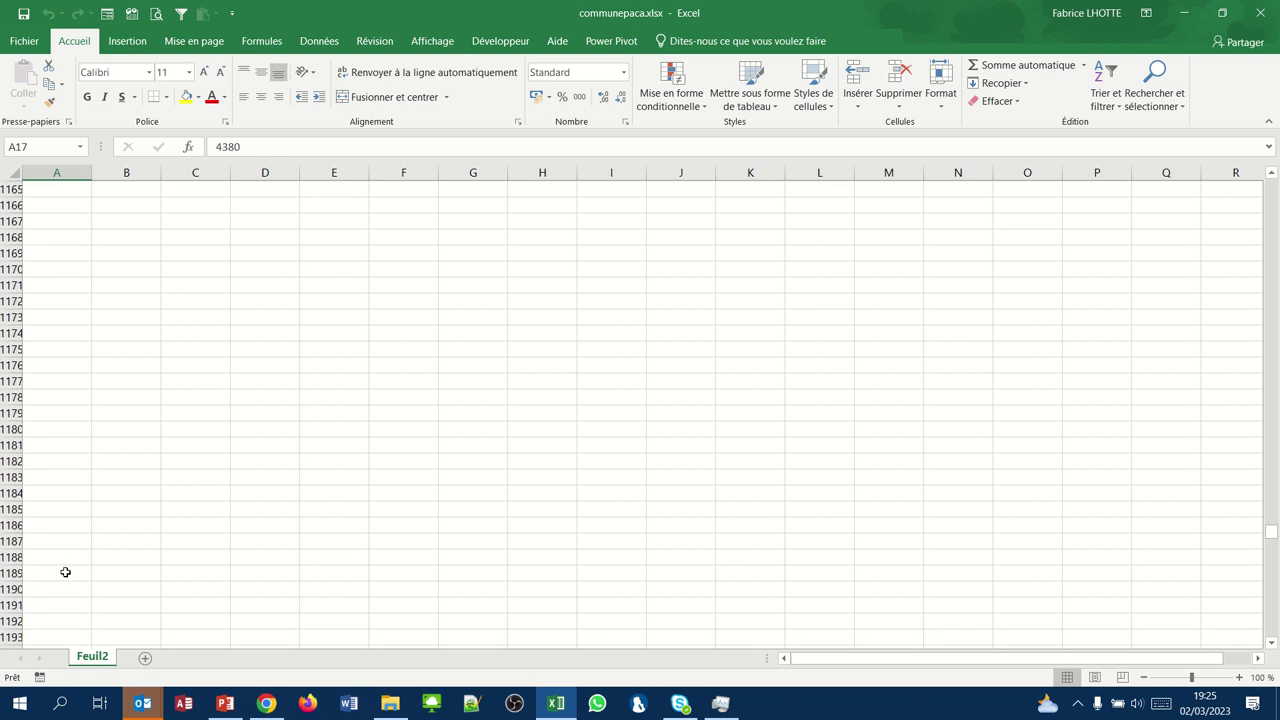
pyautogui.scroll(15, 65, 572)
pyautogui.scroll(1, 65, 572)
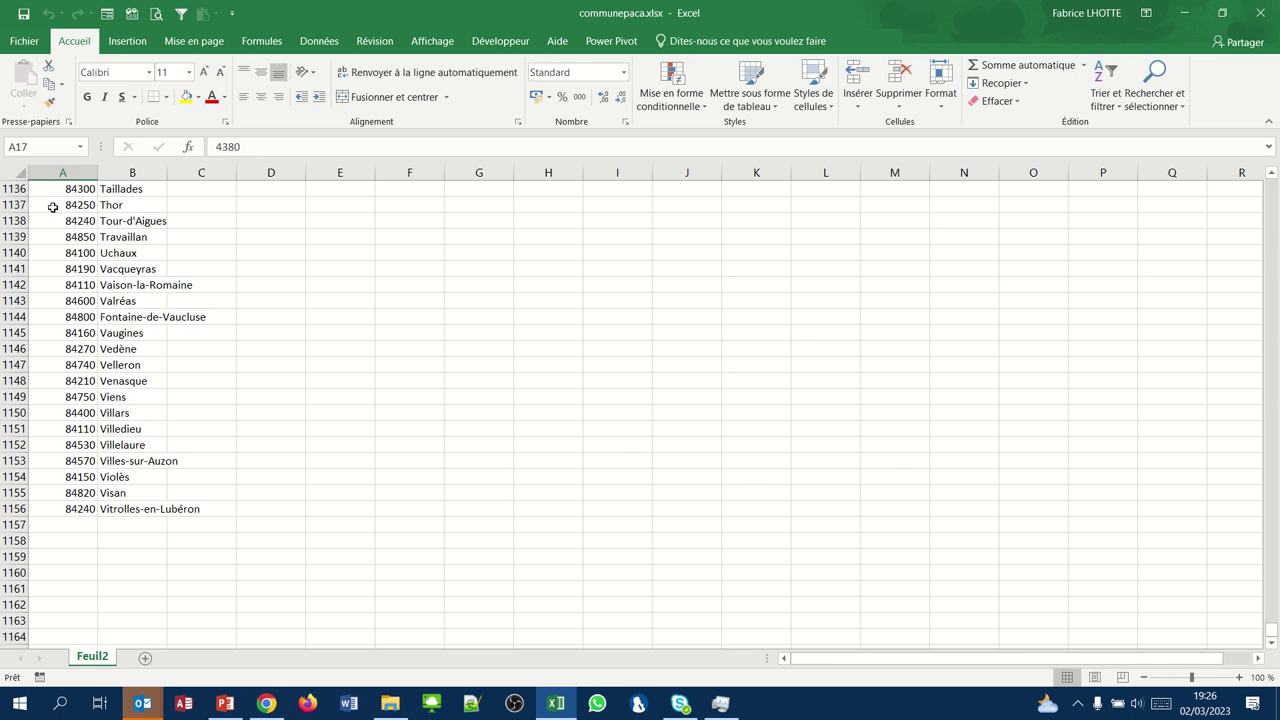
pyautogui.scroll(20, 75, 205)
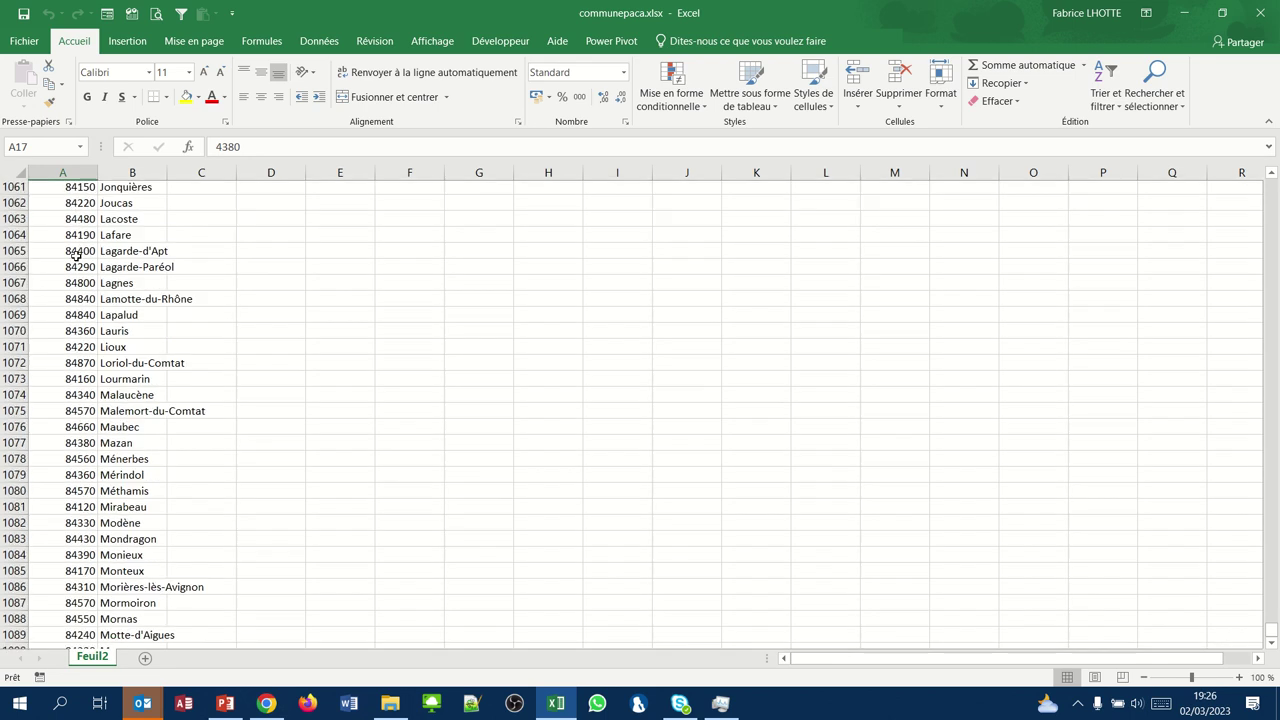
pyautogui.scroll(20, 76, 258)
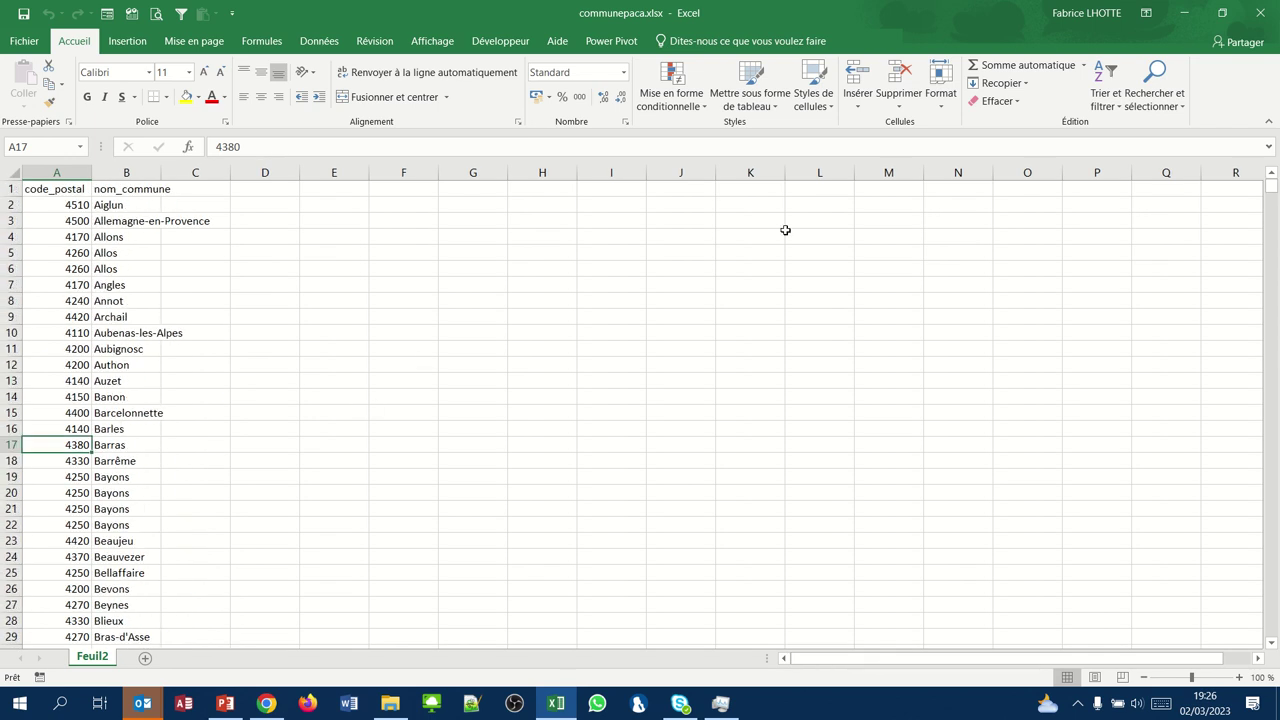
pyautogui.click(1257, 13)
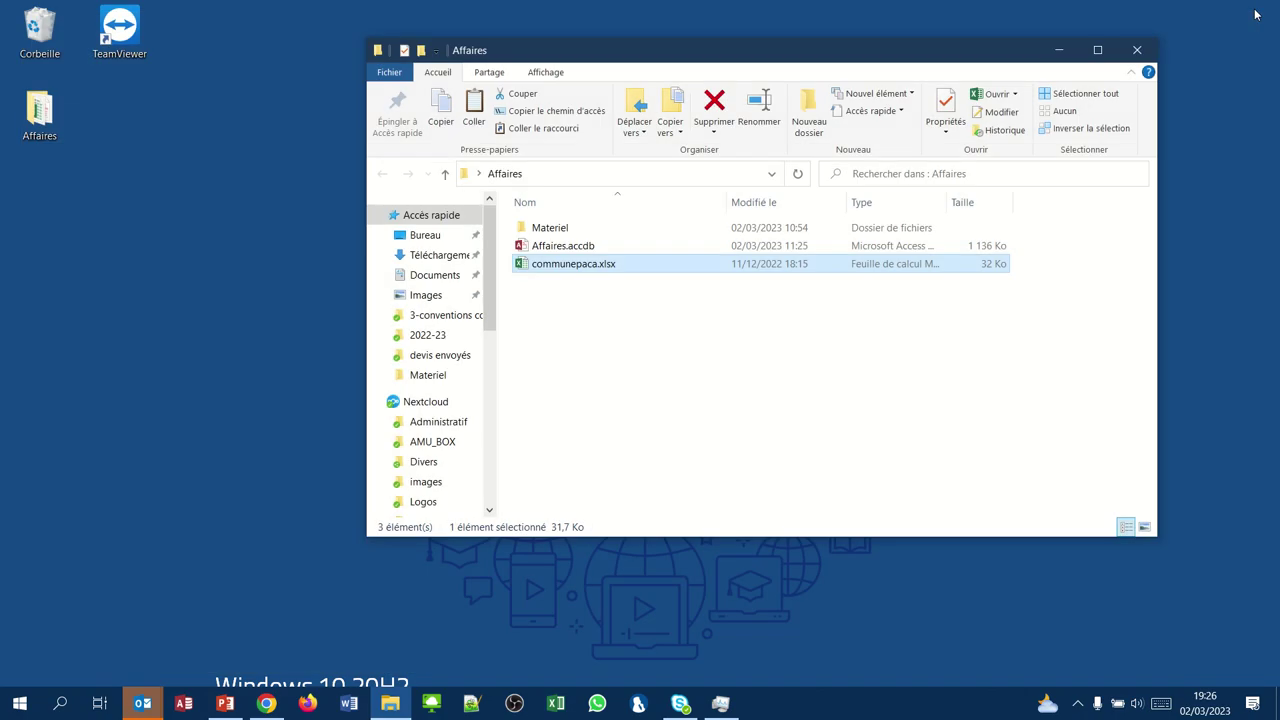
# - Open the Affaires.accdb database, examine the records of the T_CLIENT table and close the table
pyautogui.click(566, 247)
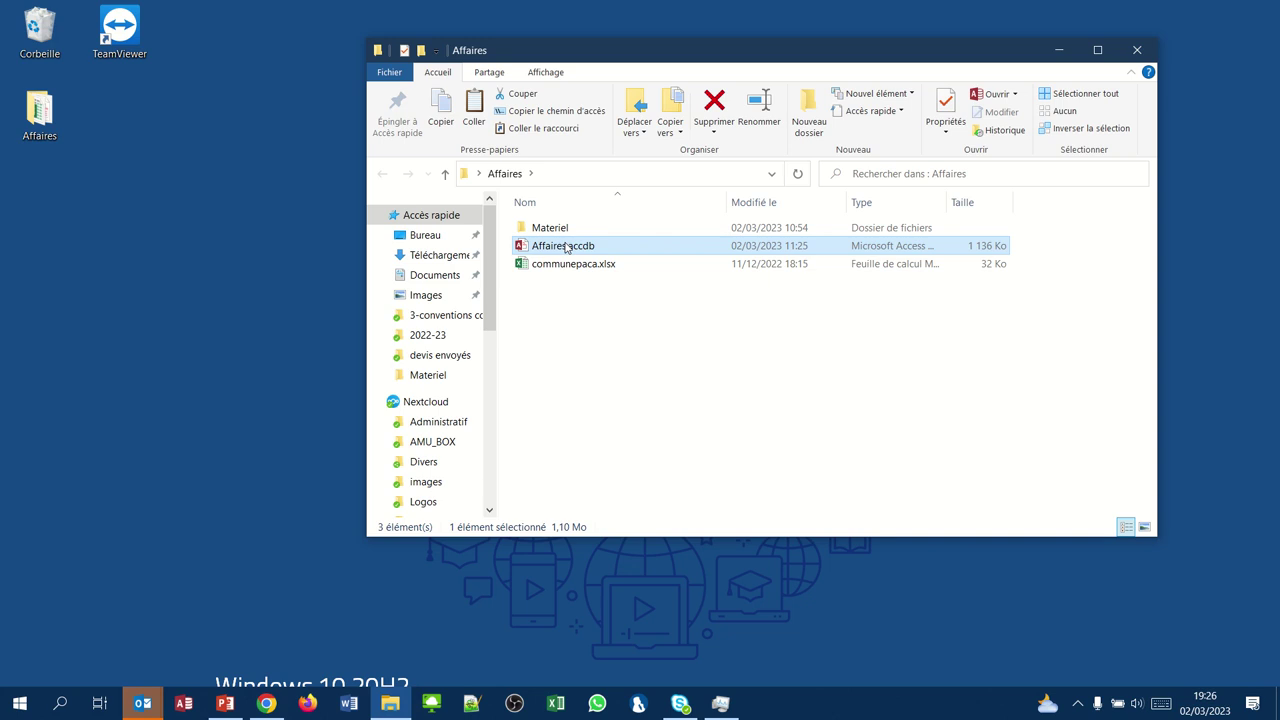
pyautogui.doubleClick(566, 247)
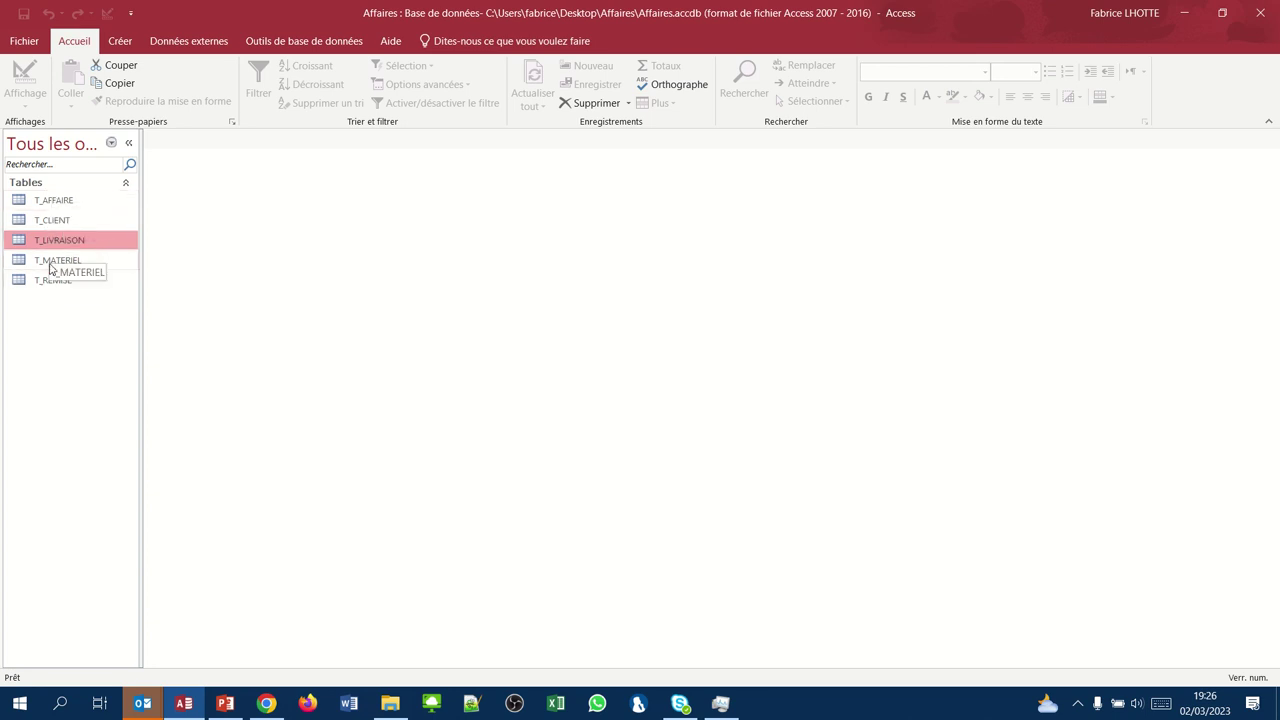
pyautogui.click(52, 224)
pyautogui.doubleClick(52, 224)
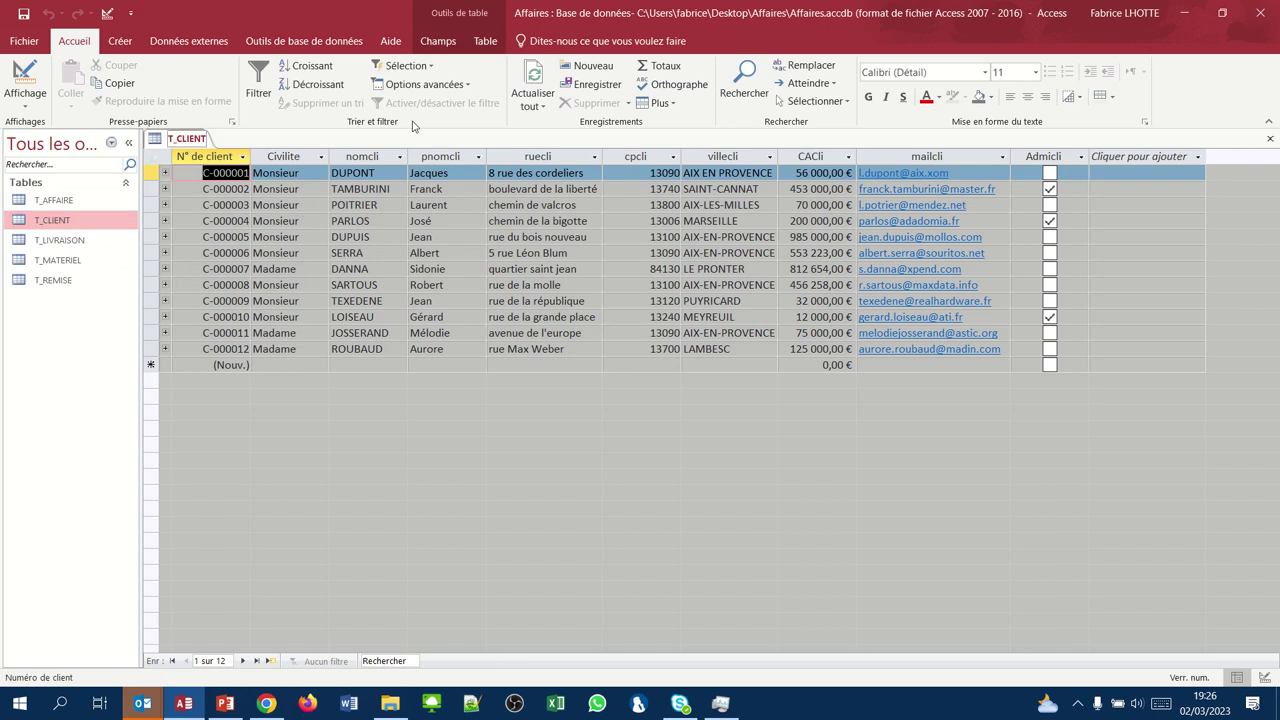
pyautogui.click(1270, 139)
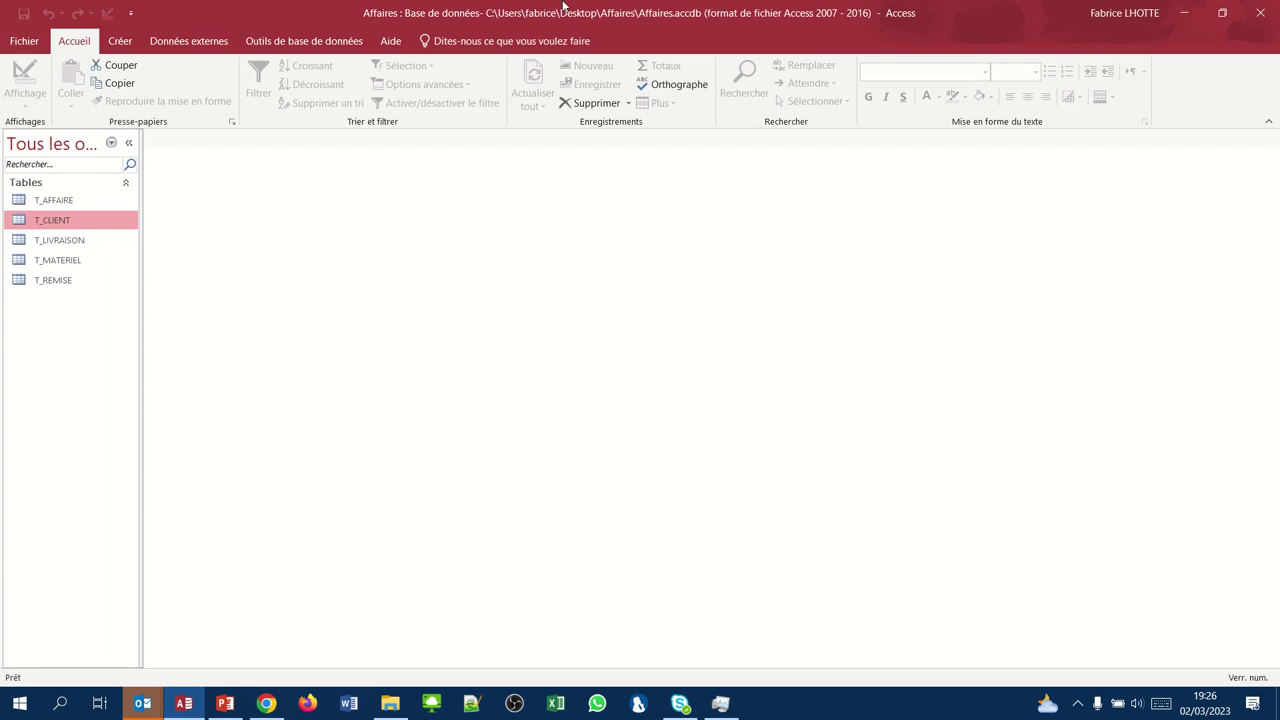
pyautogui.moveTo(563, 6)
pyautogui.click(513, 32)
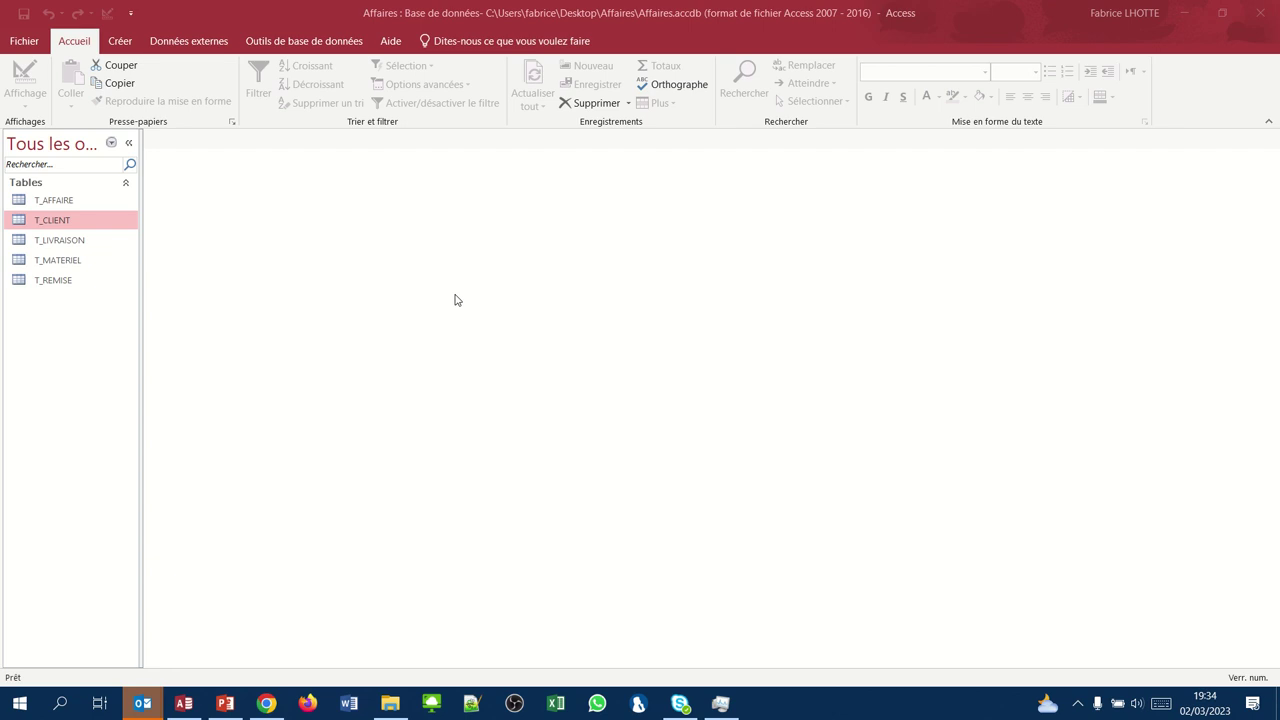
# - Start an Excel import of communepaca.xlsx from the desktop's Affaires folder into a new table of the current database
pyautogui.click(193, 42)
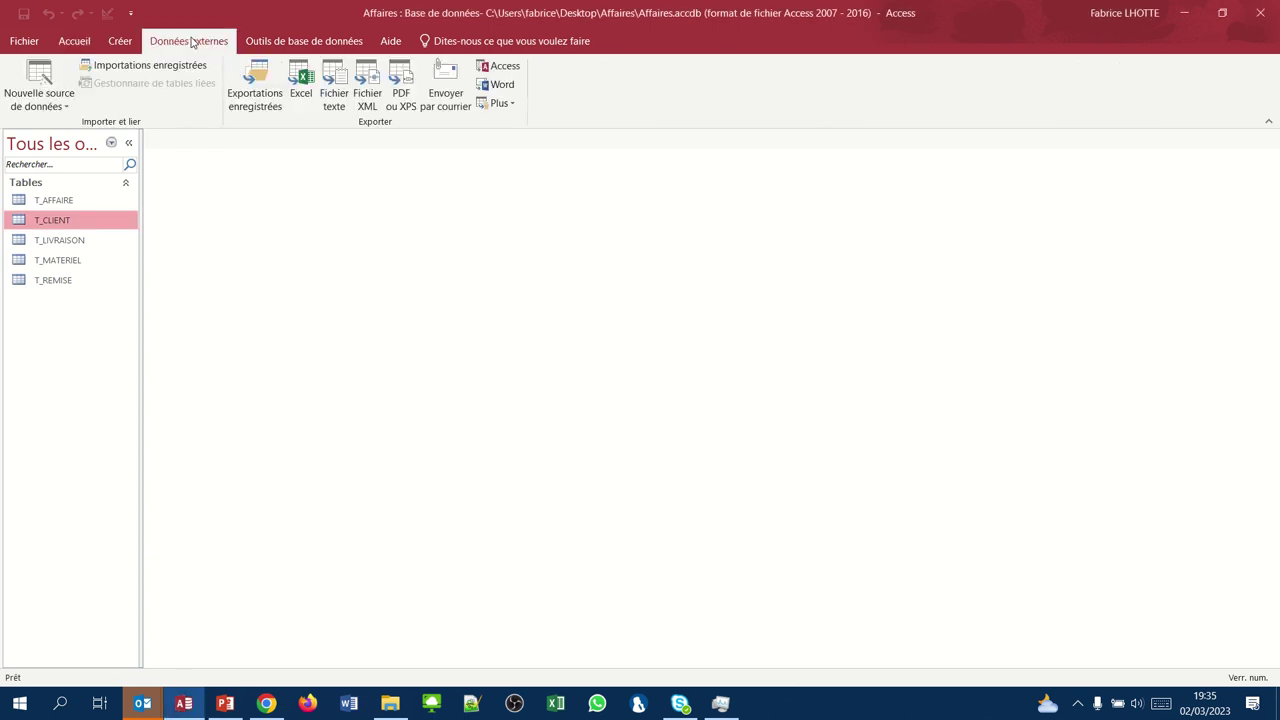
pyautogui.click(35, 101)
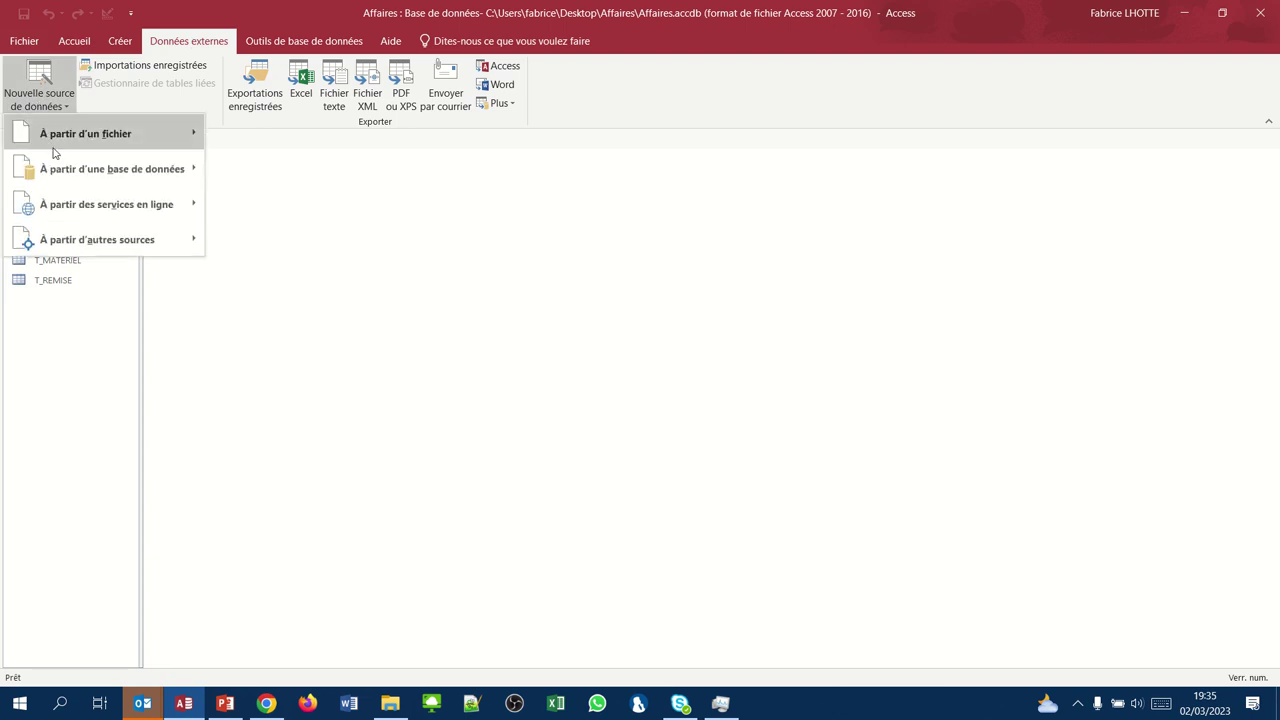
pyautogui.moveTo(41, 120)
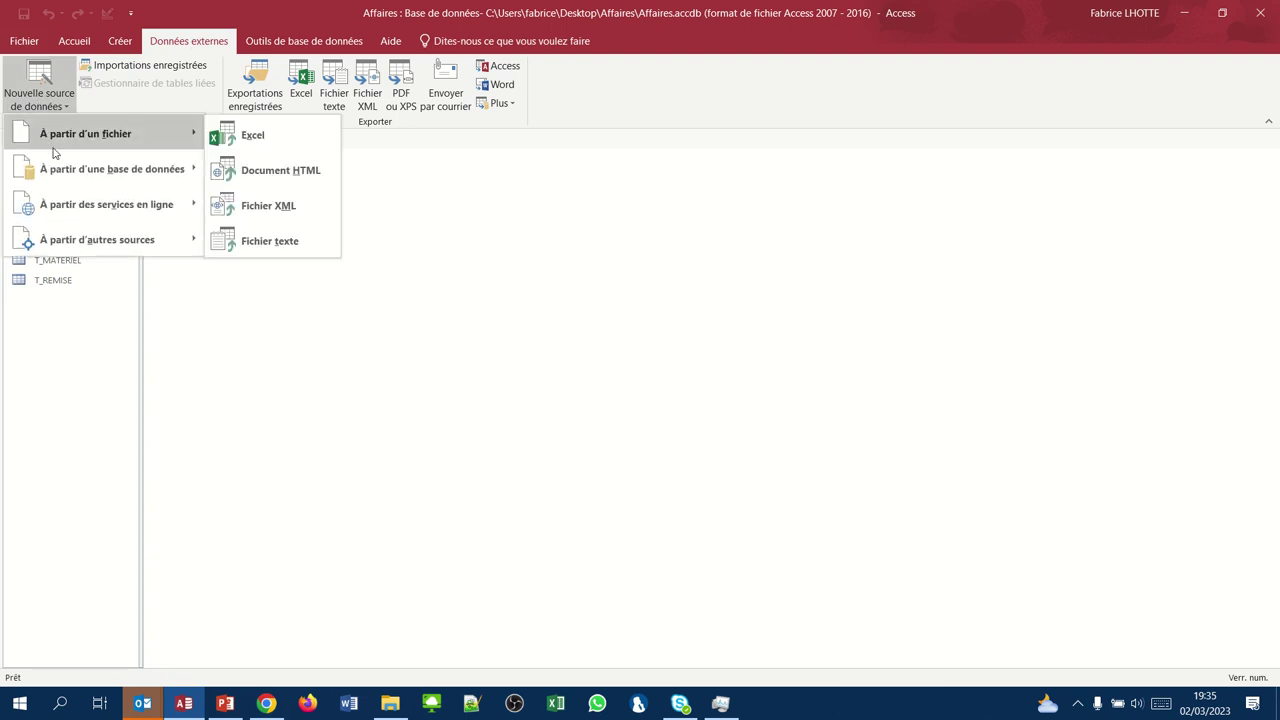
pyautogui.click(233, 138)
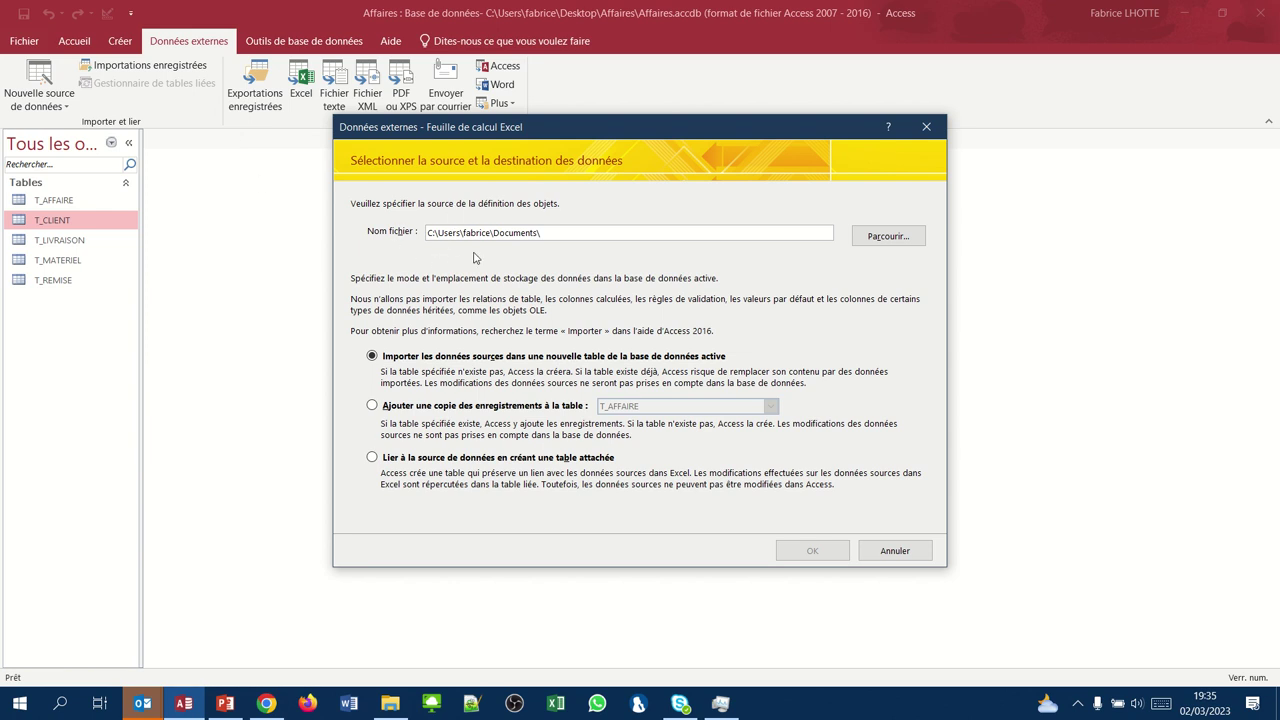
pyautogui.click(878, 240)
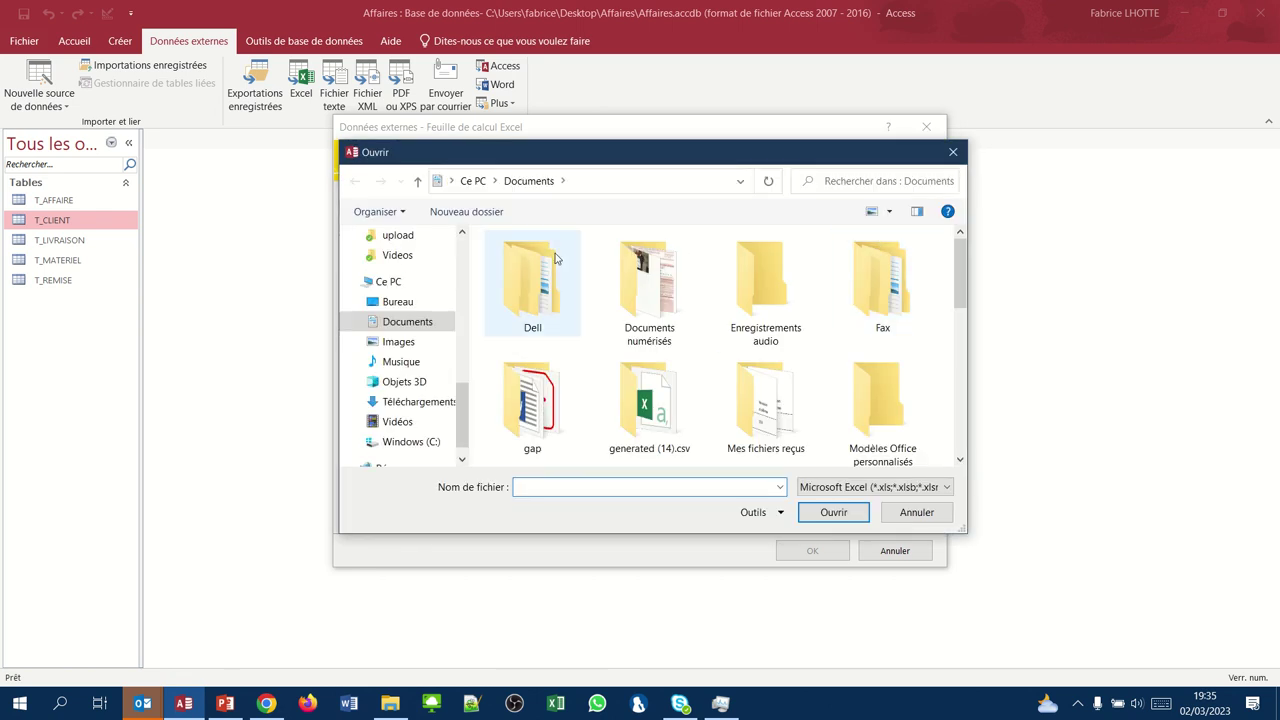
pyautogui.scroll(8, 461, 250)
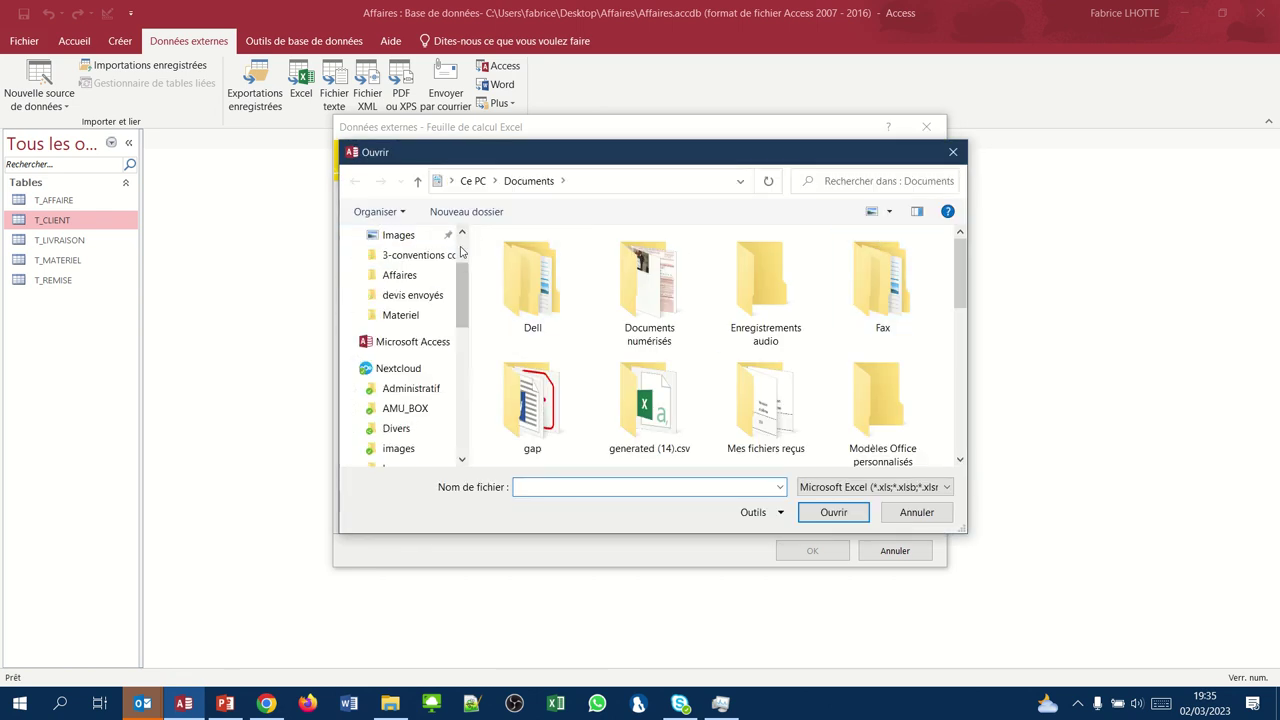
pyautogui.scroll(2, 461, 250)
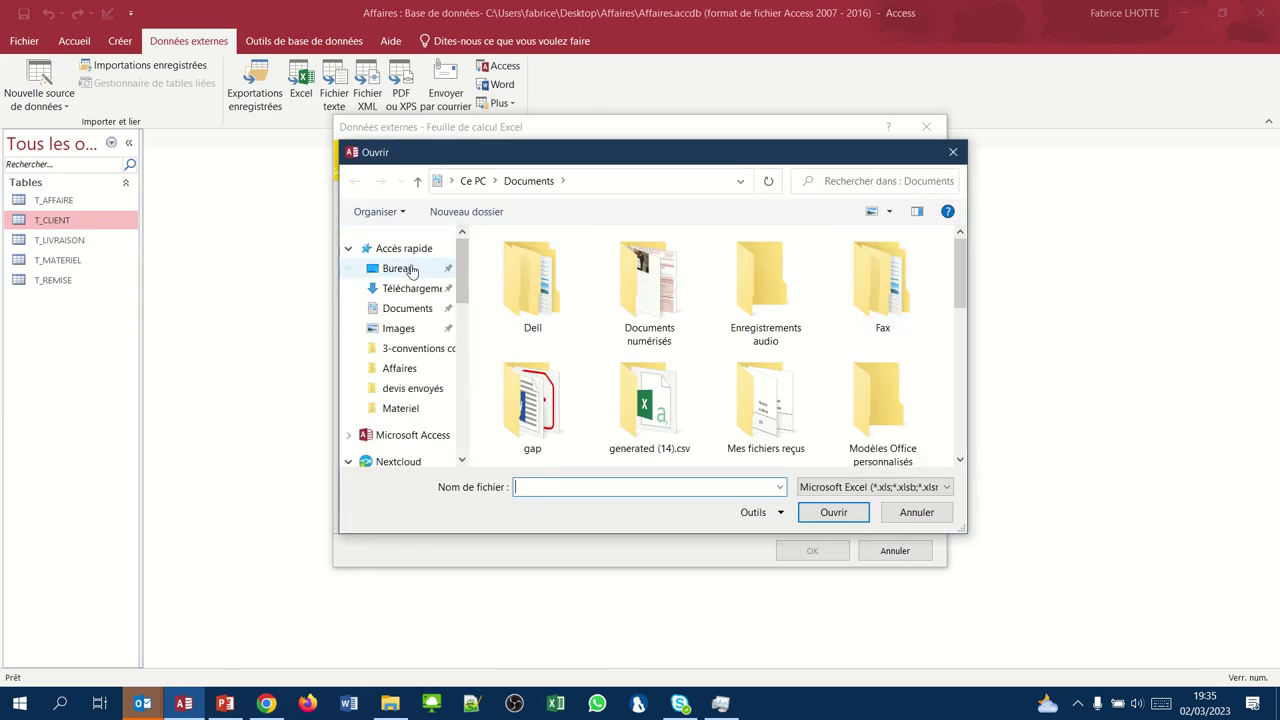
pyautogui.click(400, 268)
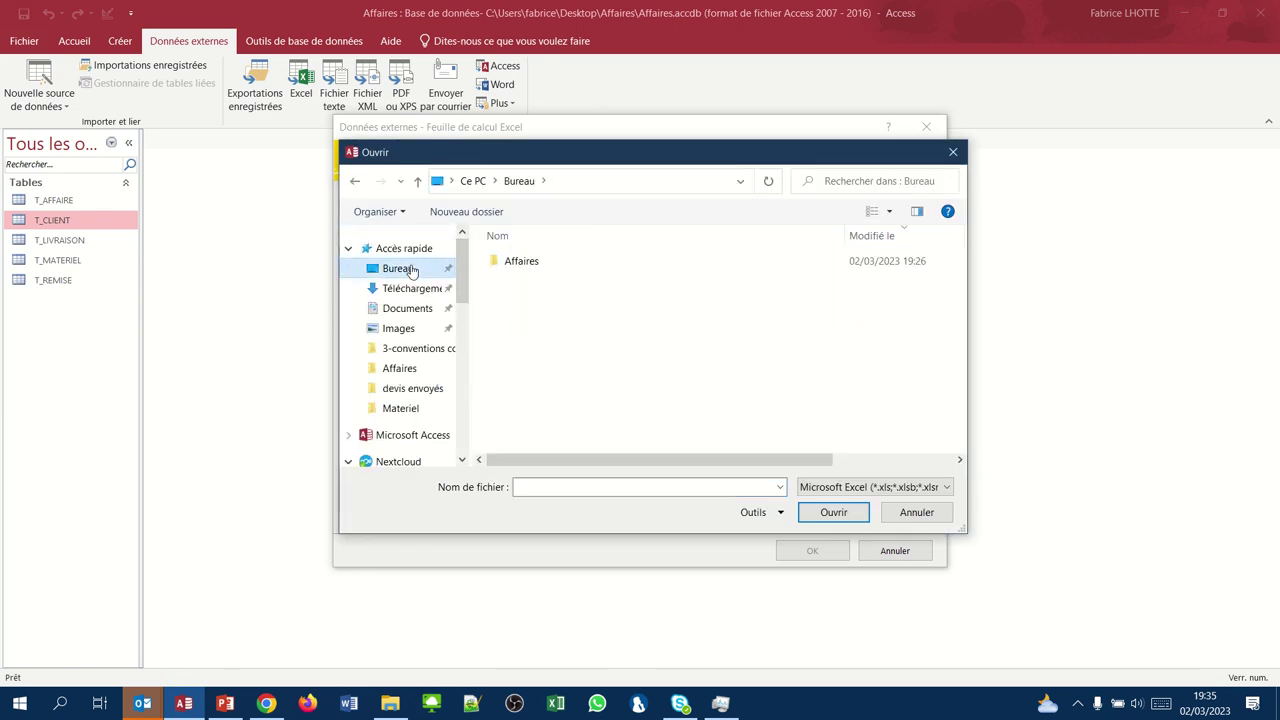
pyautogui.click(521, 263)
pyautogui.click(521, 263)
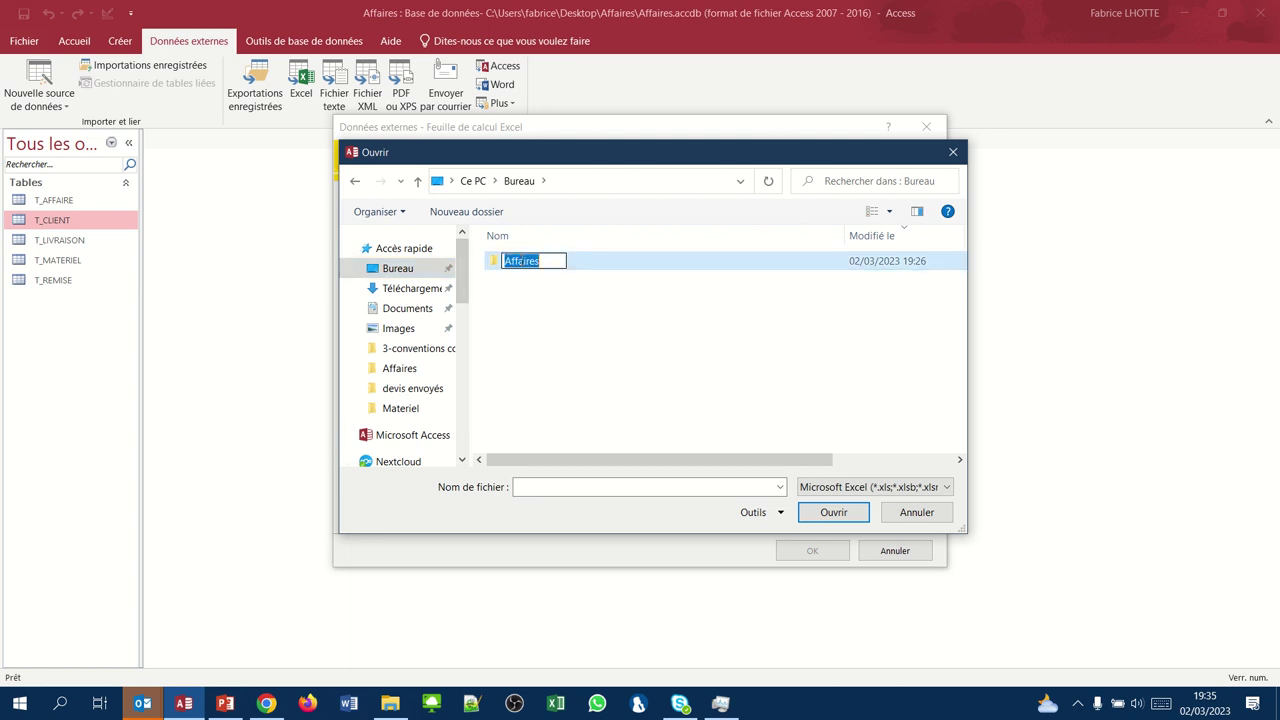
pyautogui.click(522, 300)
pyautogui.doubleClick(520, 261)
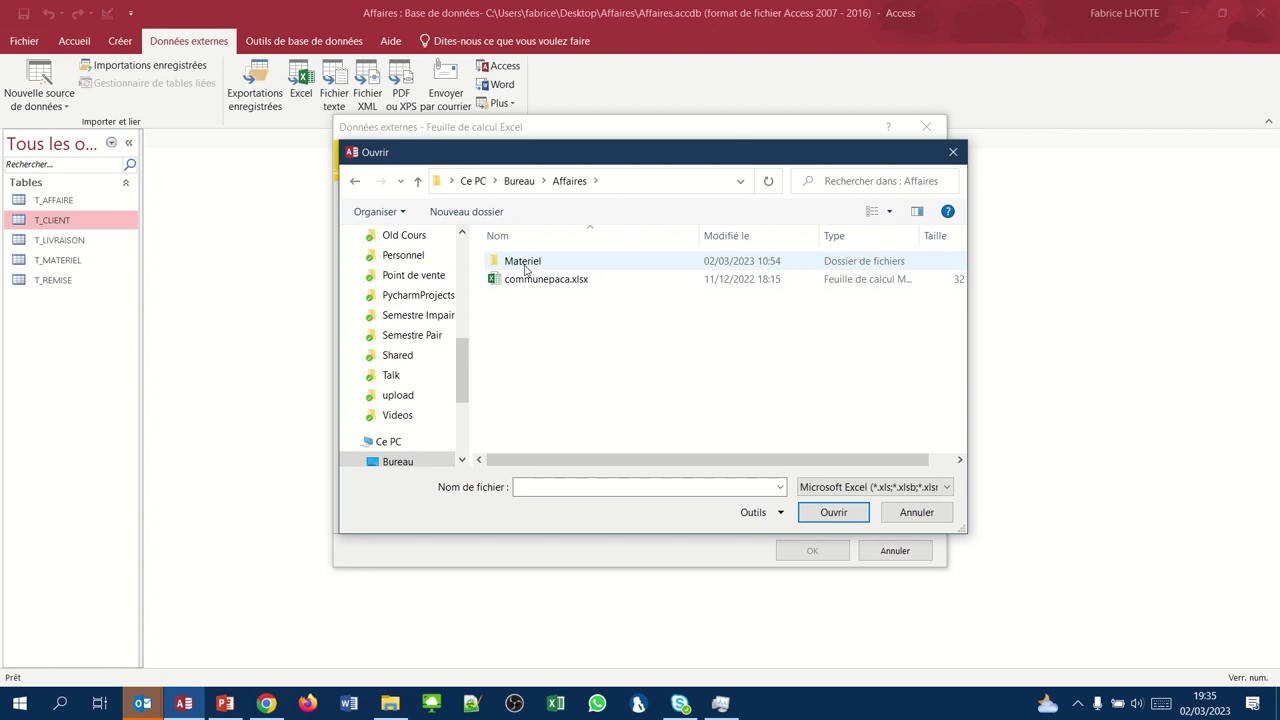
pyautogui.click(540, 285)
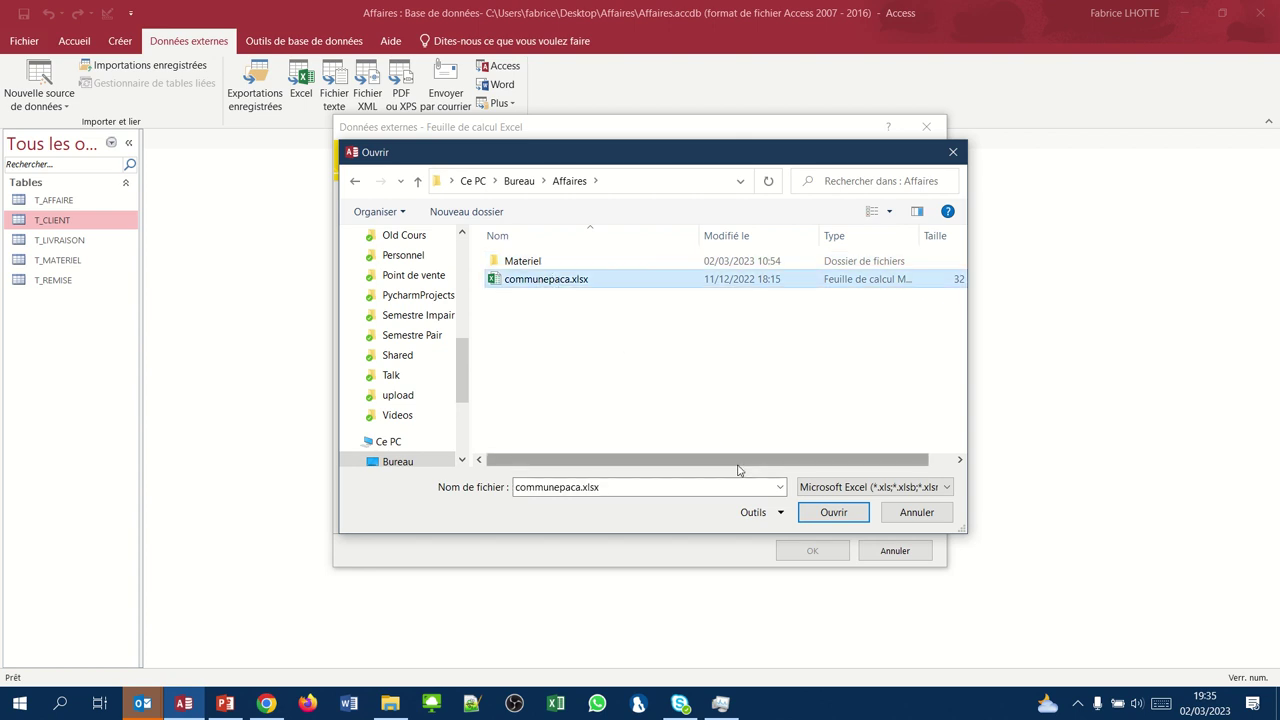
pyautogui.click(833, 514)
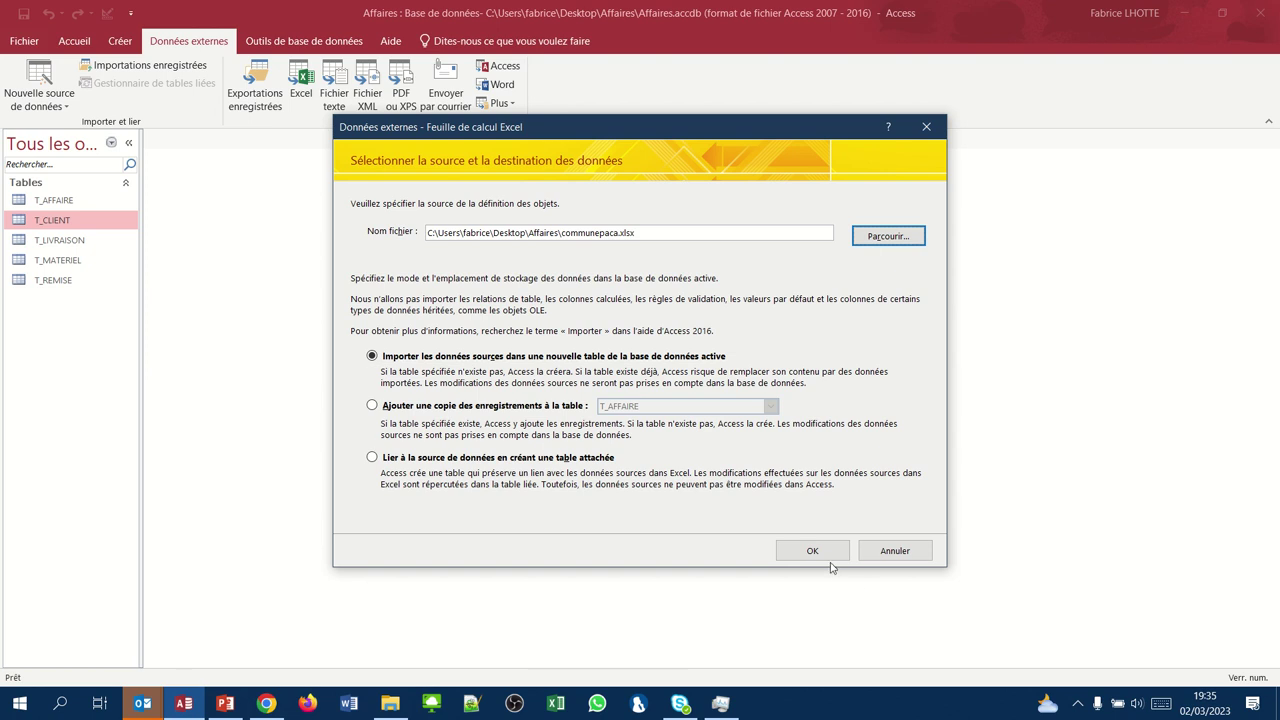
pyautogui.click(815, 551)
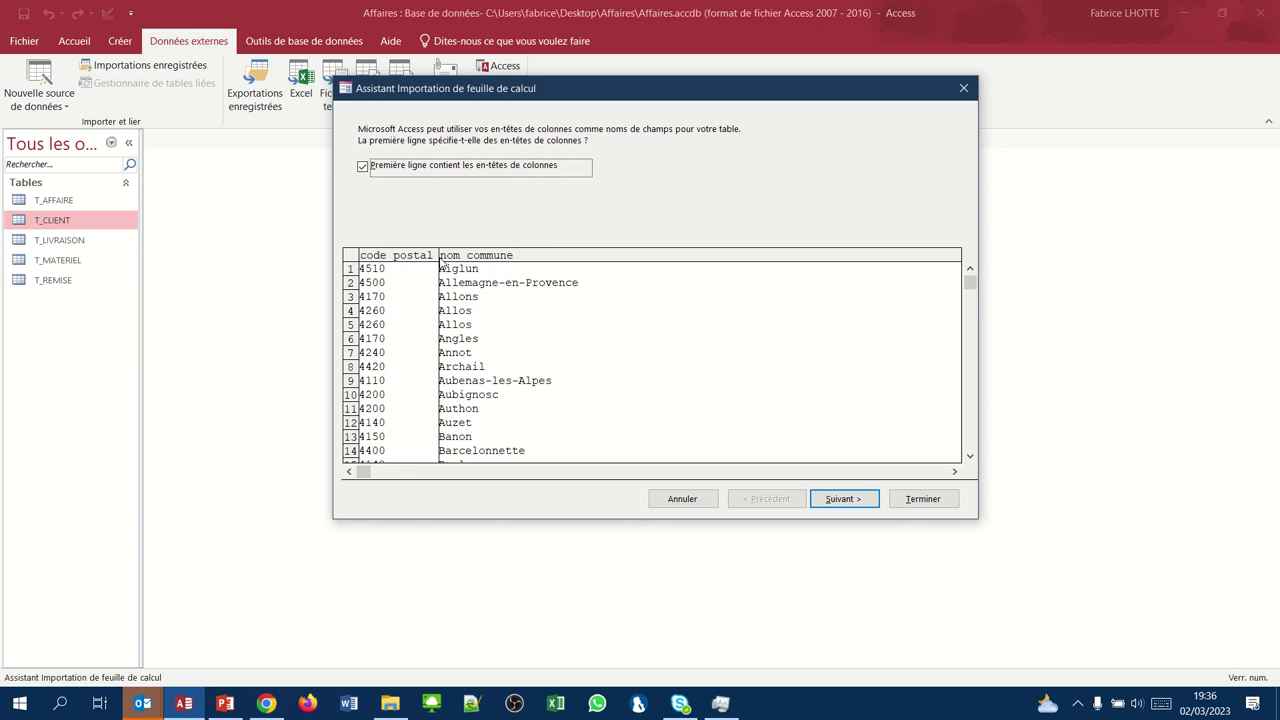
# - Keep the first row as column headings and rename the code_postal field as CPCLI
pyautogui.click(844, 499)
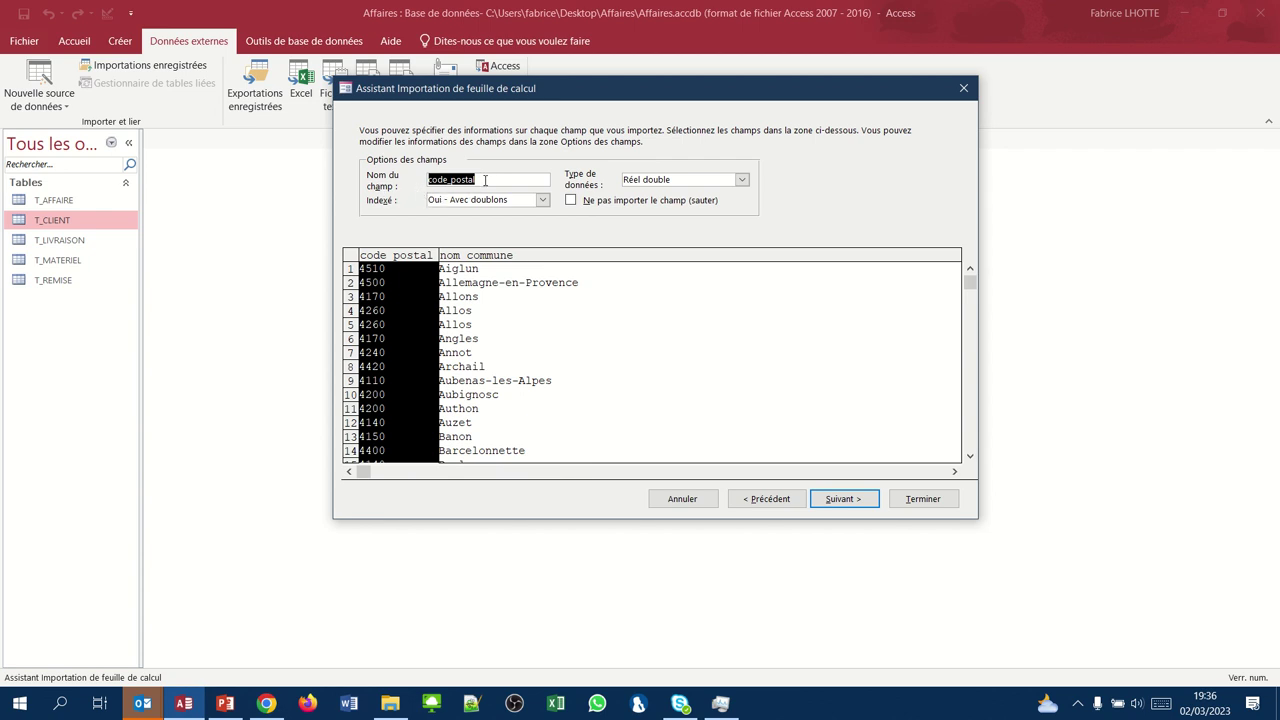
pyautogui.write('CPCLI')
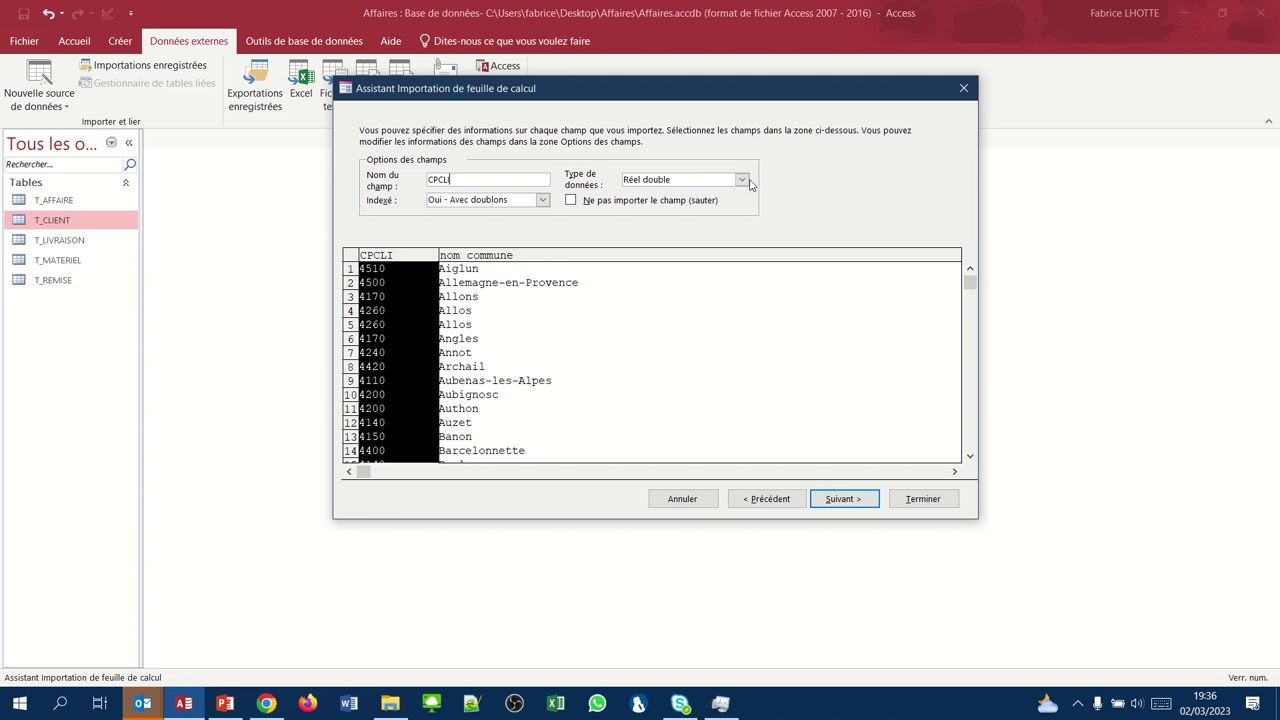
# - Set the CPCLI field's data type to Texte court and index the nom_commune field as Oui - Avec doublons
pyautogui.click(742, 180)
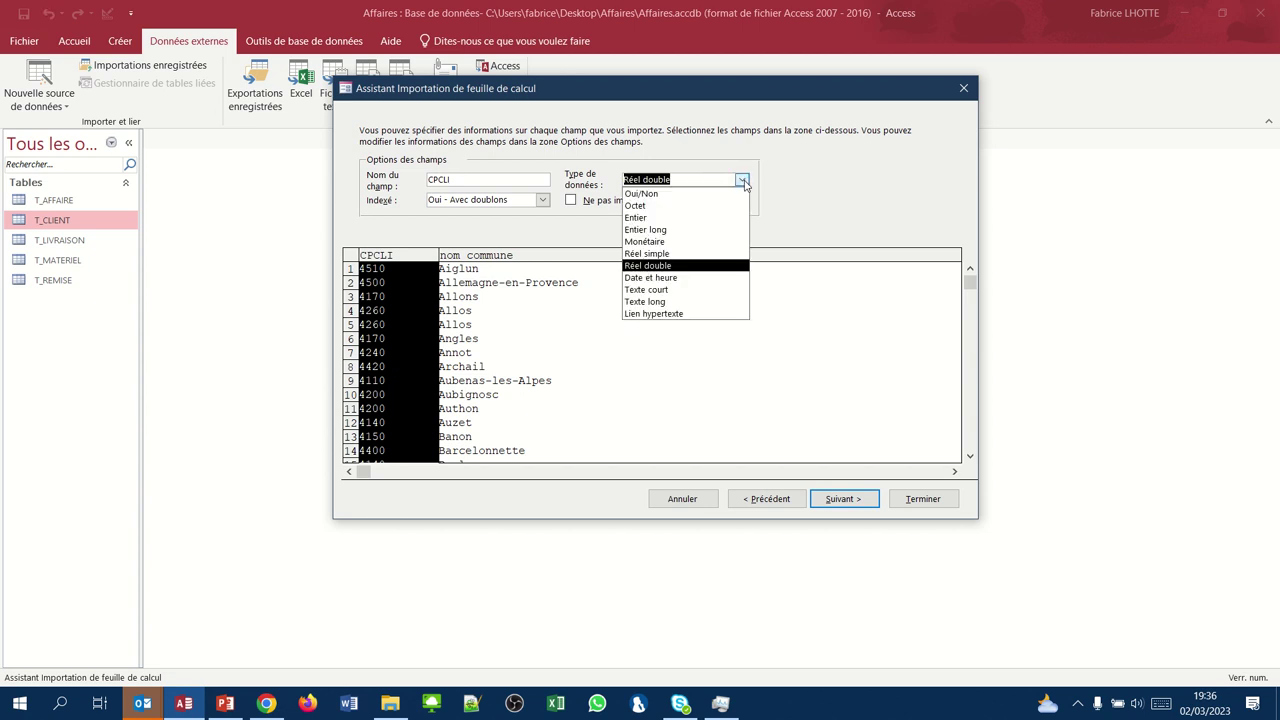
pyautogui.click(682, 290)
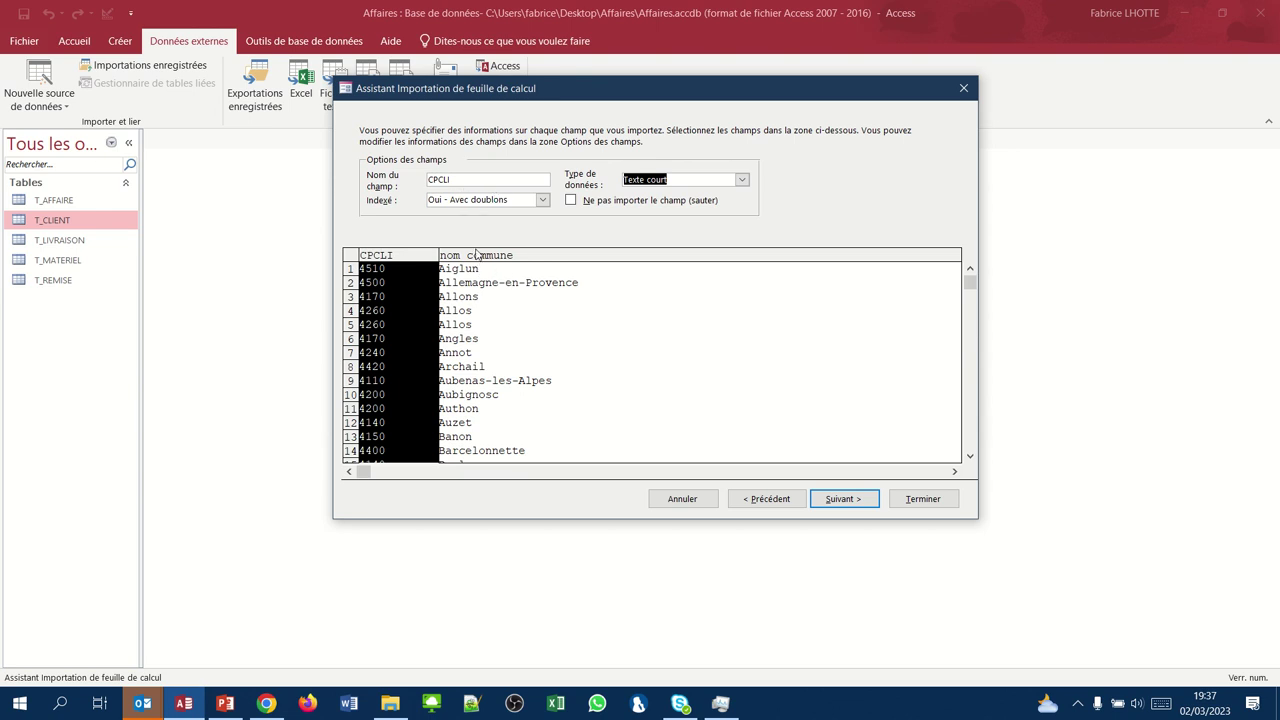
pyautogui.click(477, 256)
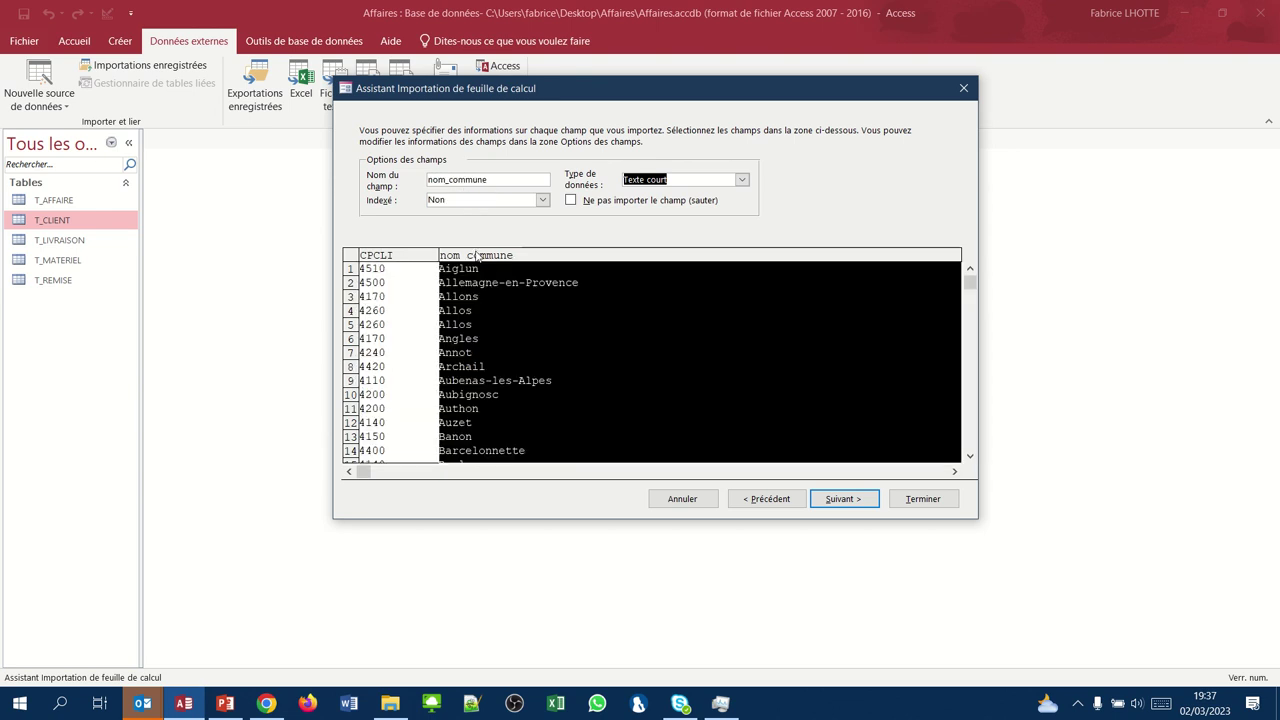
pyautogui.click(541, 201)
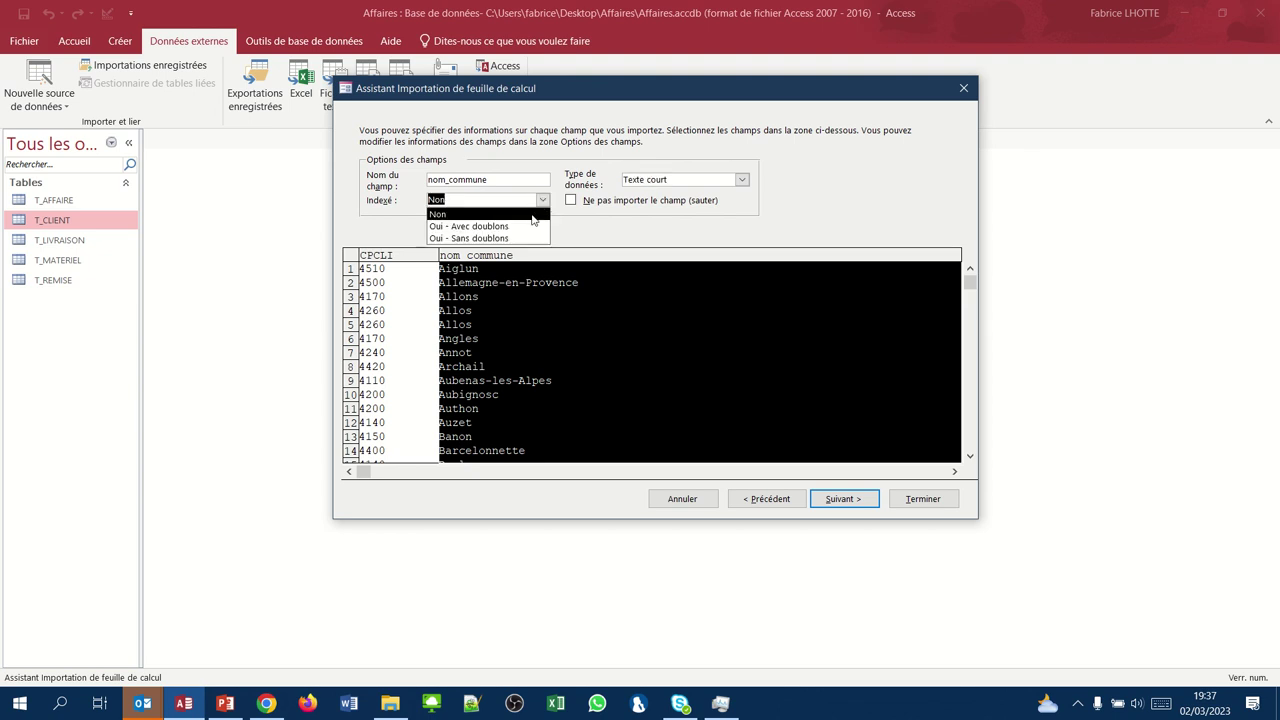
pyautogui.click(513, 227)
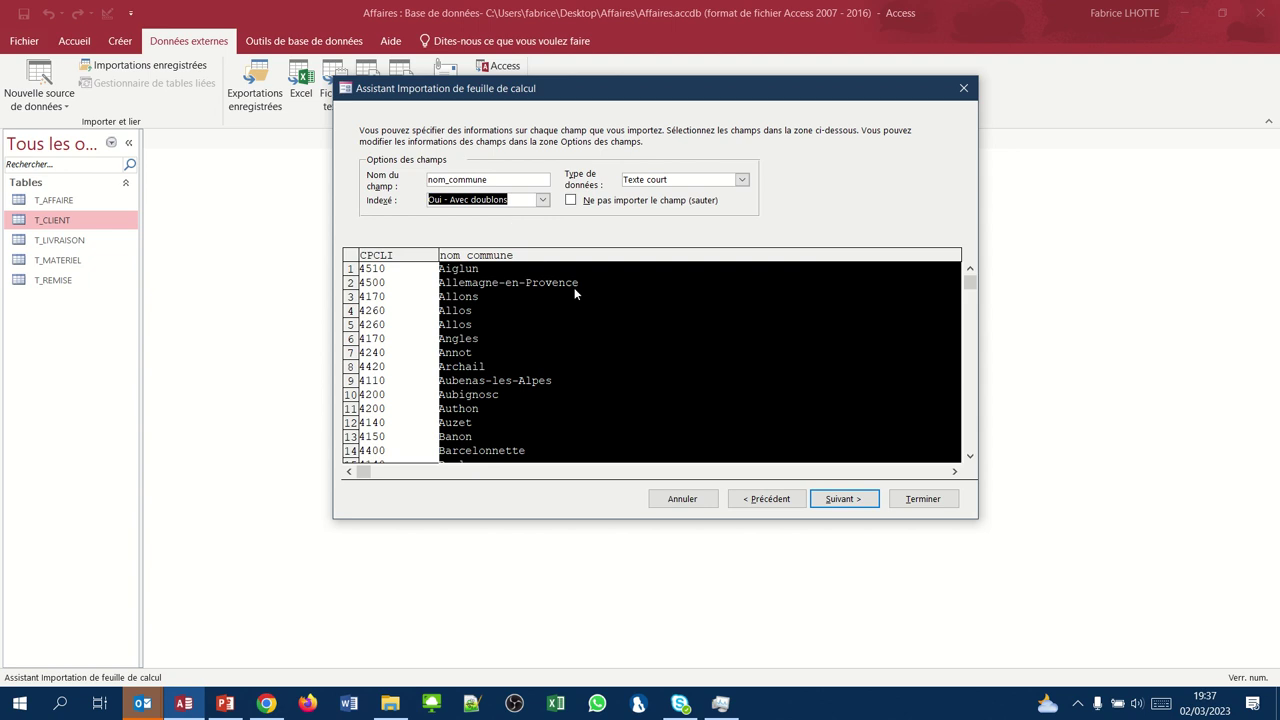
# - Accept the field options and let Access add a primary key to the imported table
pyautogui.click(822, 503)
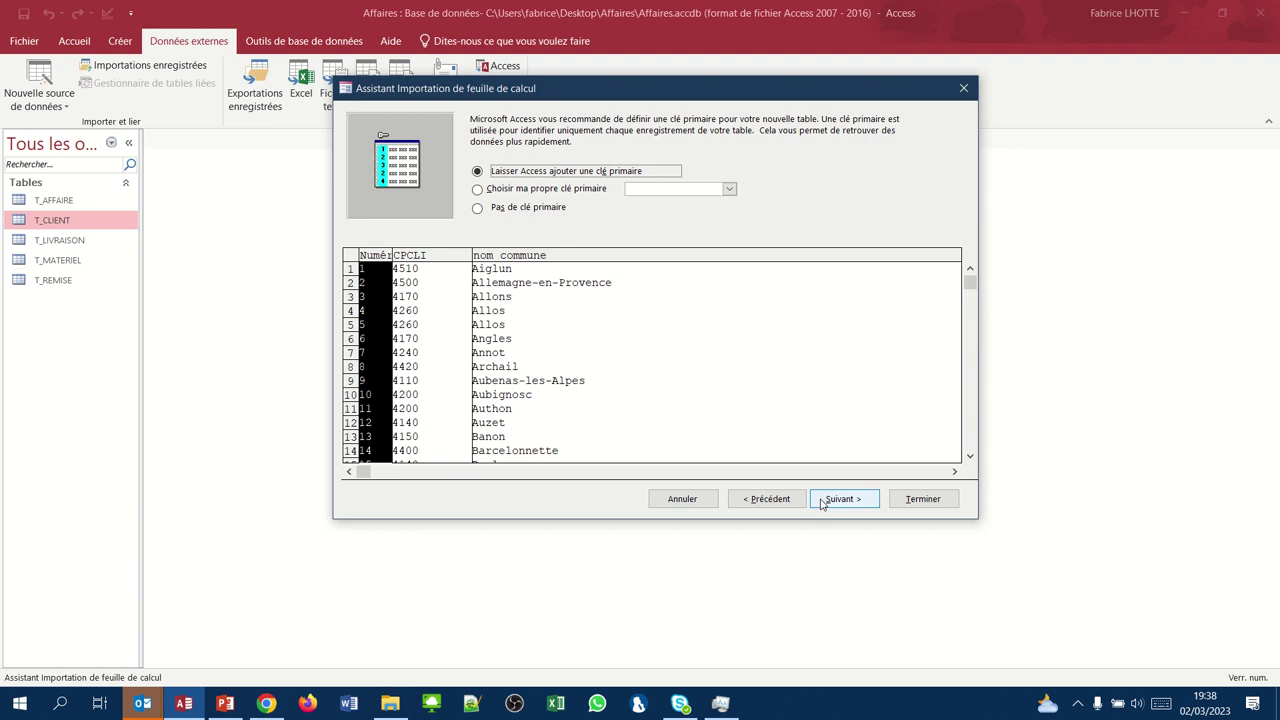
pyautogui.moveTo(464, 5)
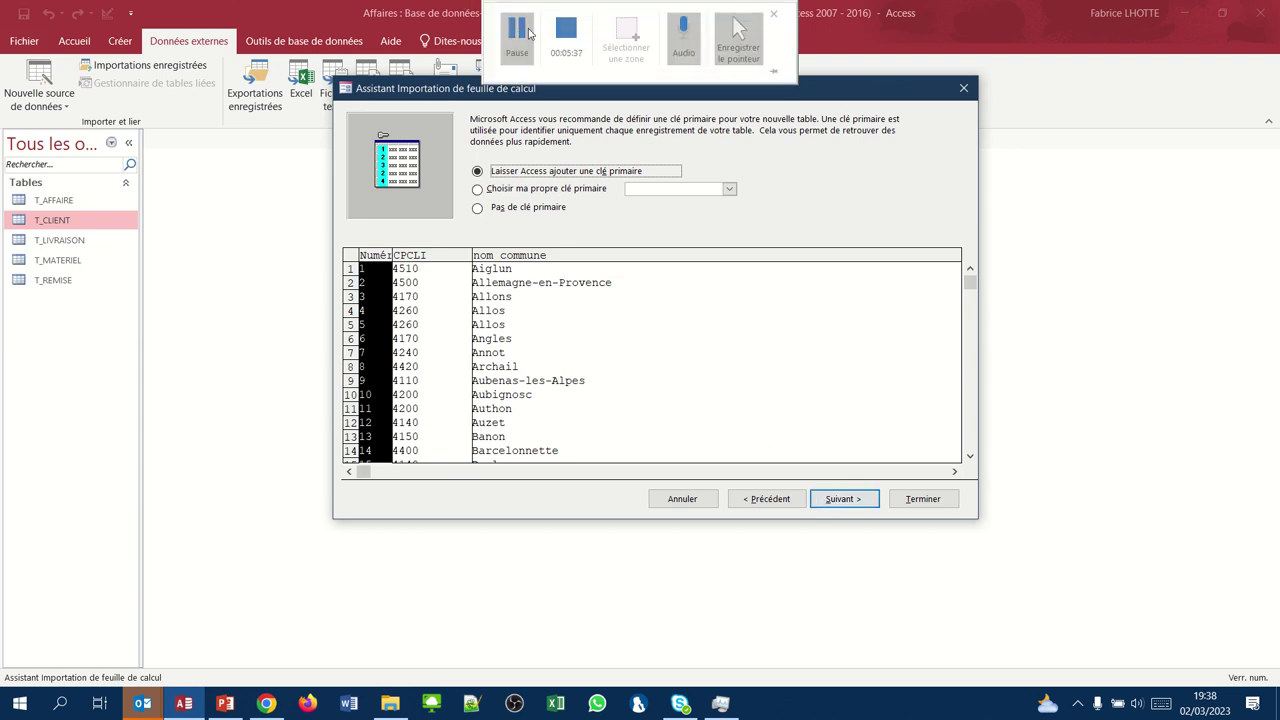
pyautogui.click(530, 33)
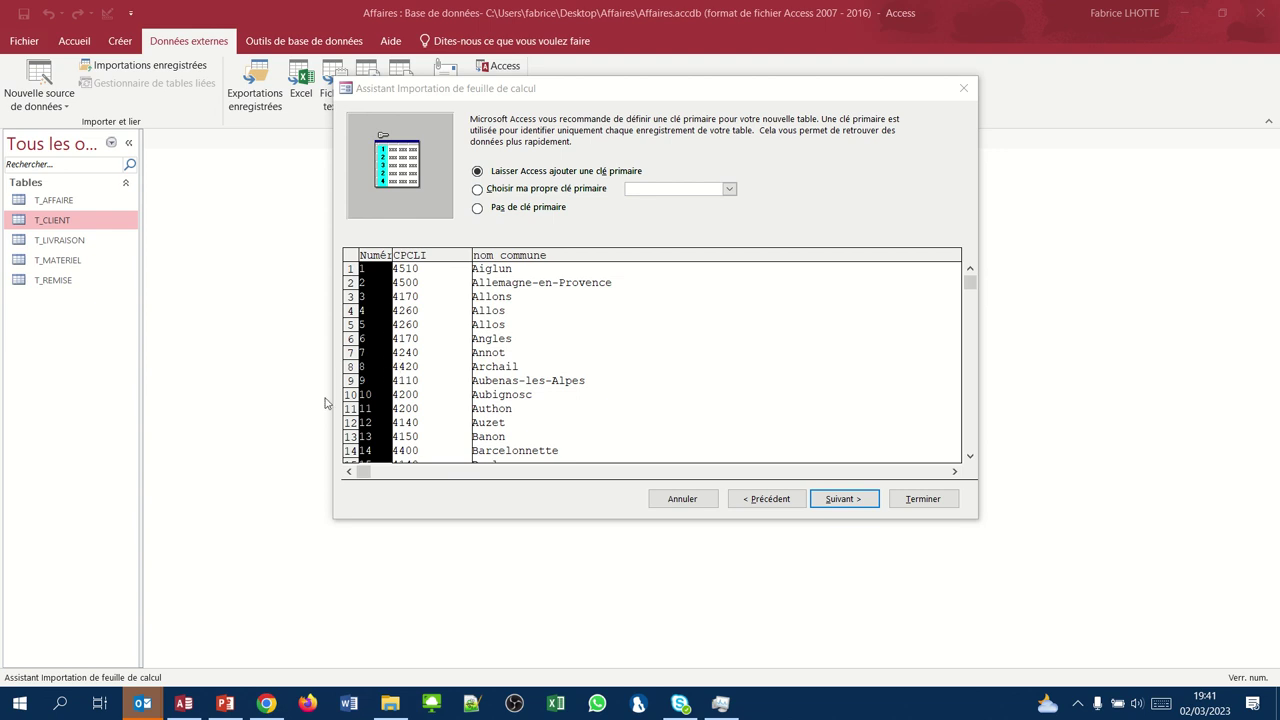
pyautogui.click(838, 500)
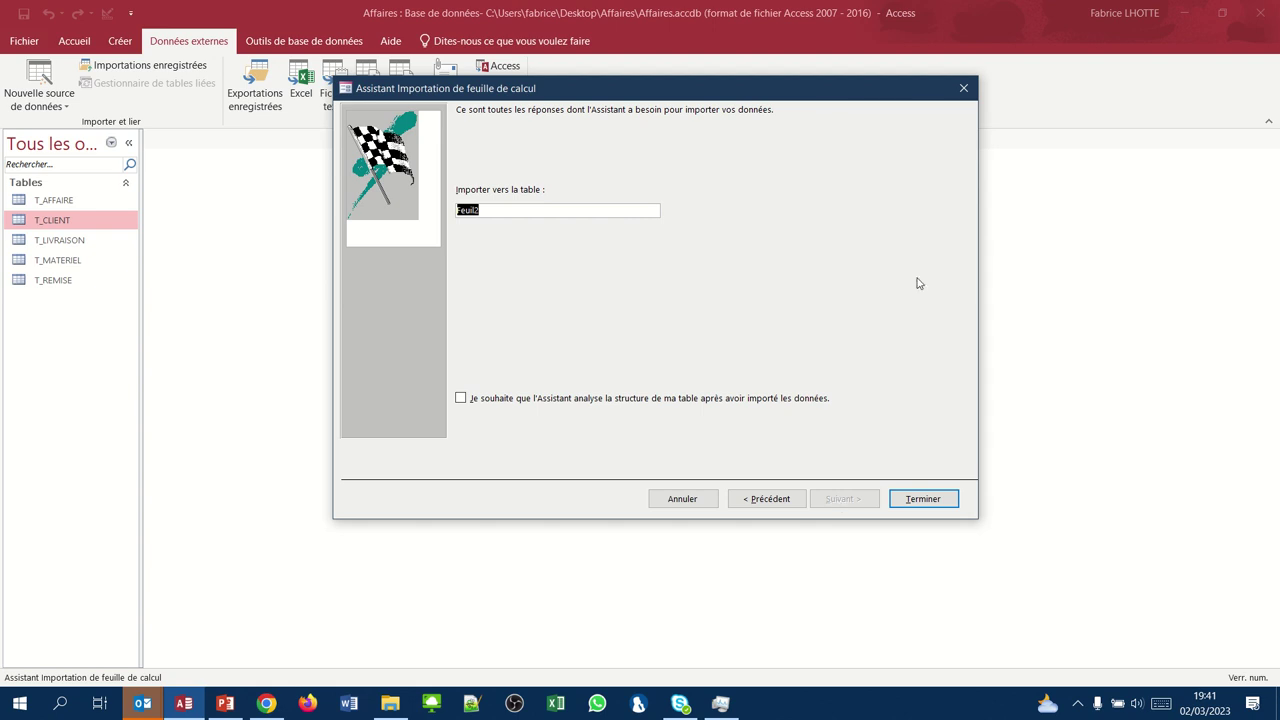
# - Name the destination table T_VILLE and finish the import without saving the import steps
pyautogui.moveTo(505, 12)
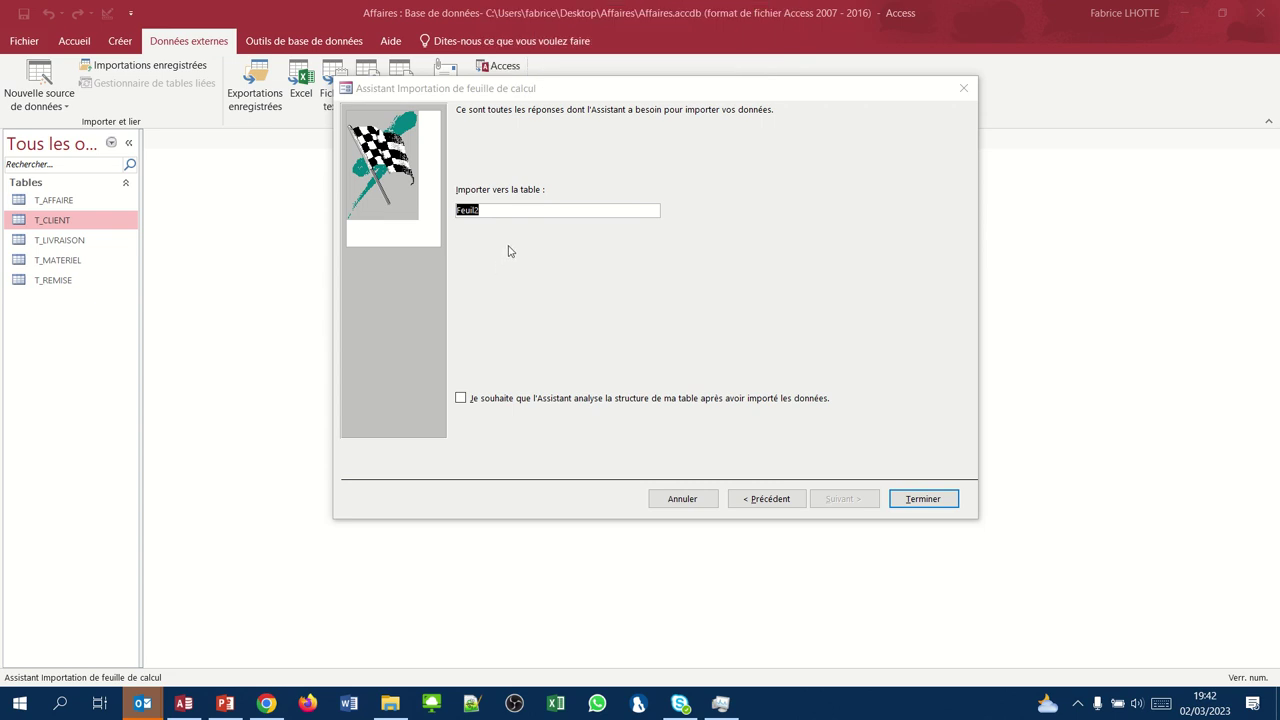
pyautogui.click(498, 211)
pyautogui.press('BackSpace')
pyautogui.press('BackSpace')
pyautogui.press('BackSpace')
pyautogui.press('BackSpace')
pyautogui.press('BackSpace')
pyautogui.press('BackSpace')
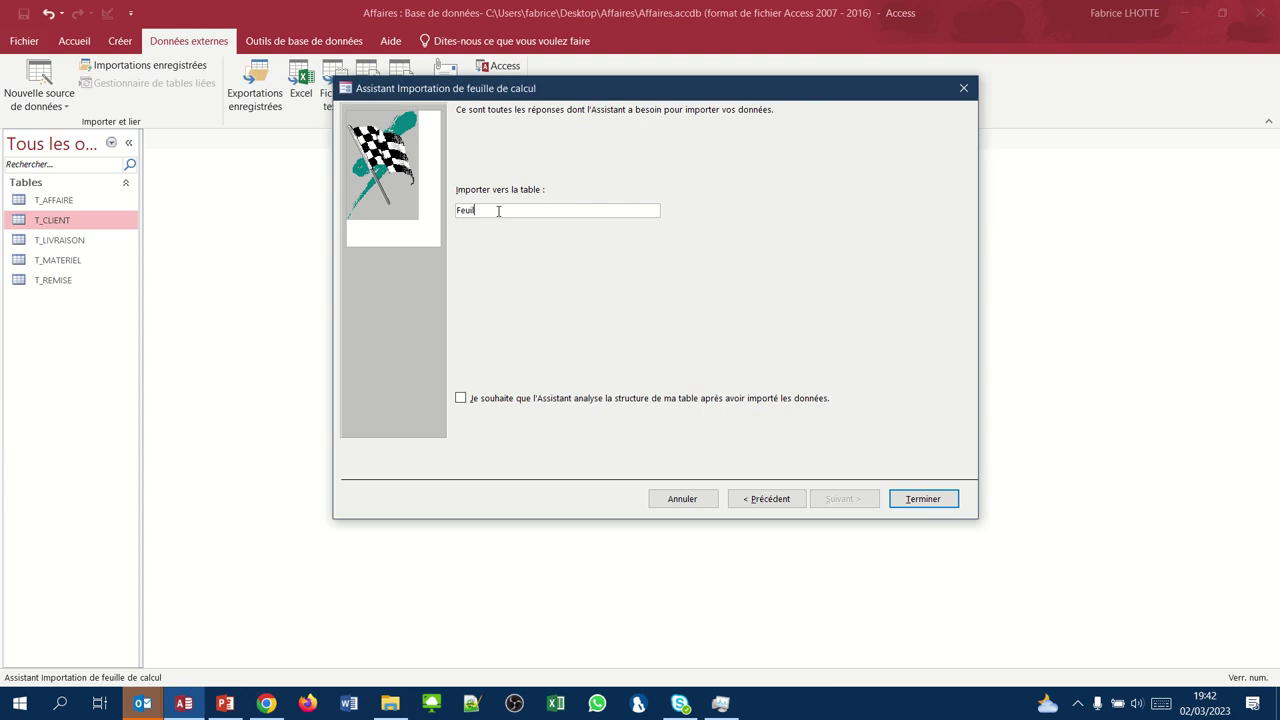
pyautogui.write('T_VILLE')
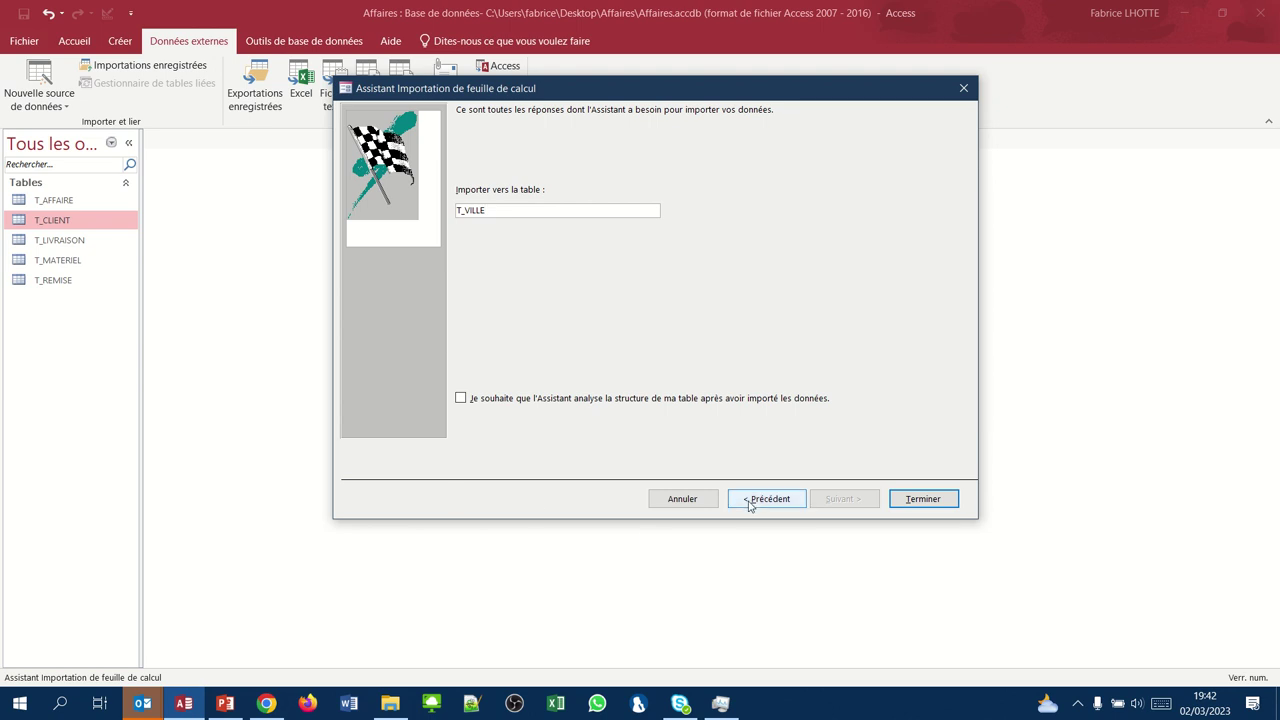
pyautogui.click(923, 507)
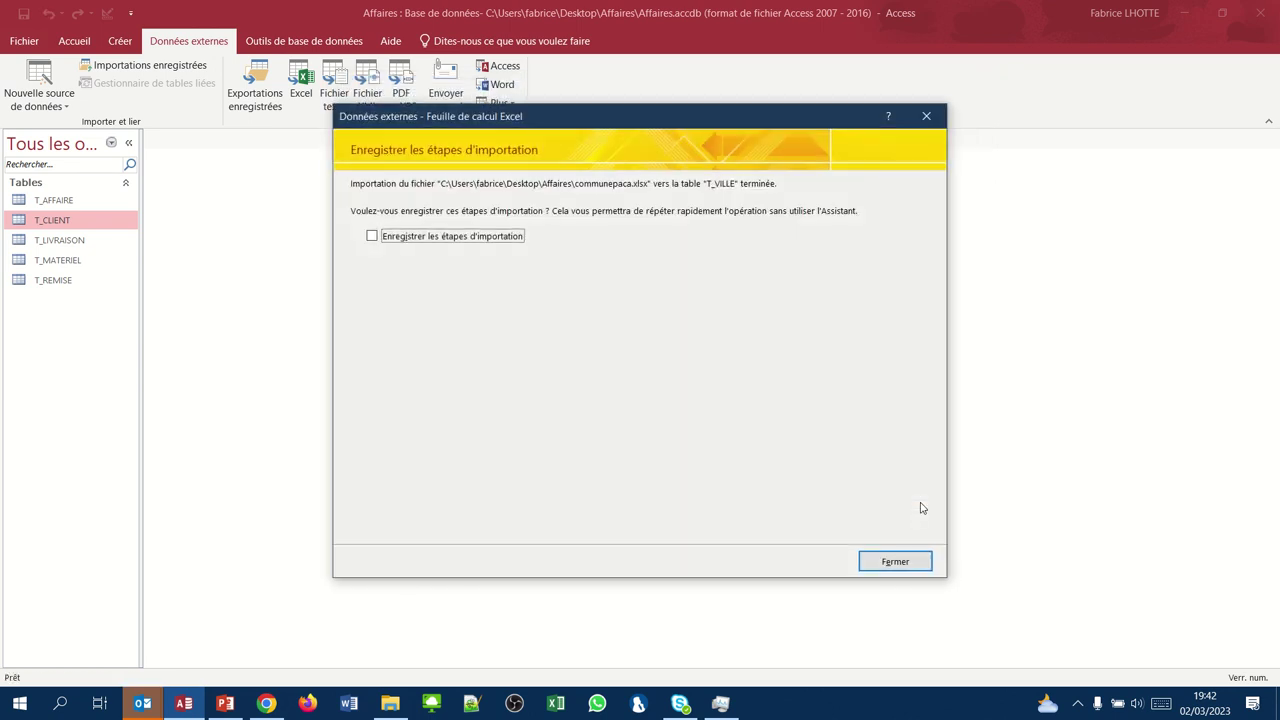
pyautogui.click(897, 562)
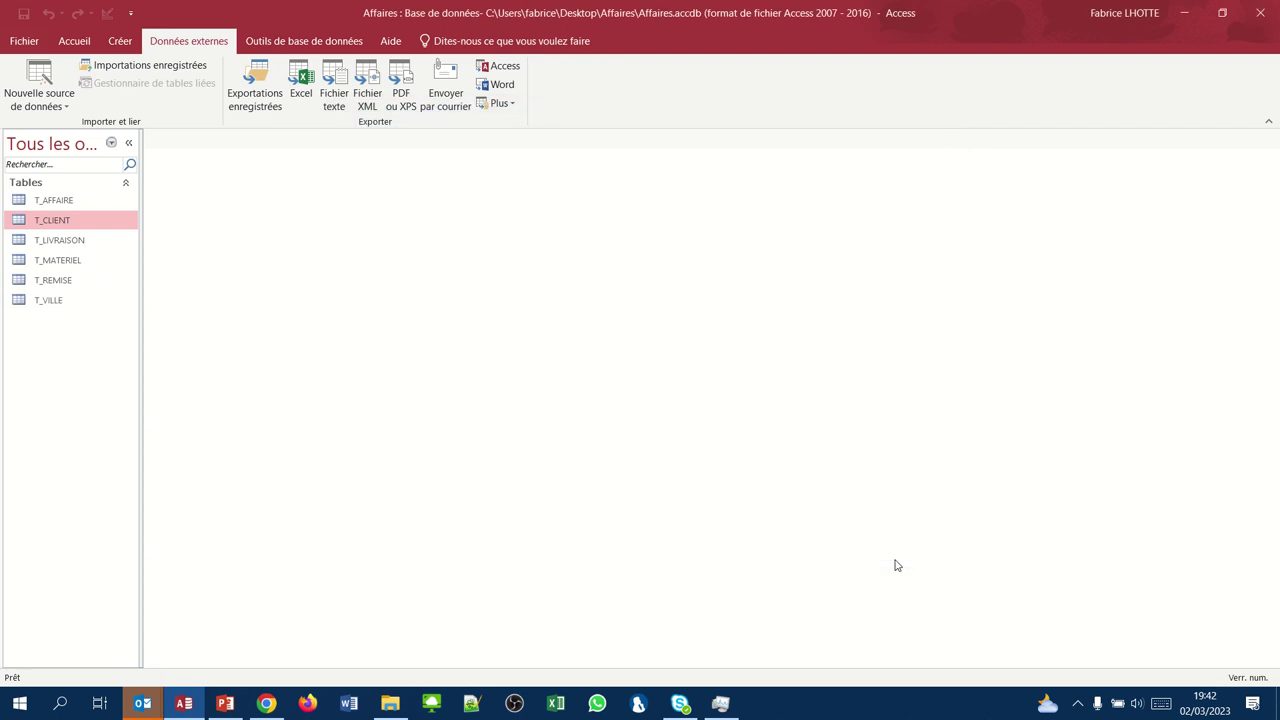
# - Open T_VILLE in Design view, rename the ID field as NoVille and describe it as "Identifiant de la ville"
pyautogui.doubleClick(48, 303)
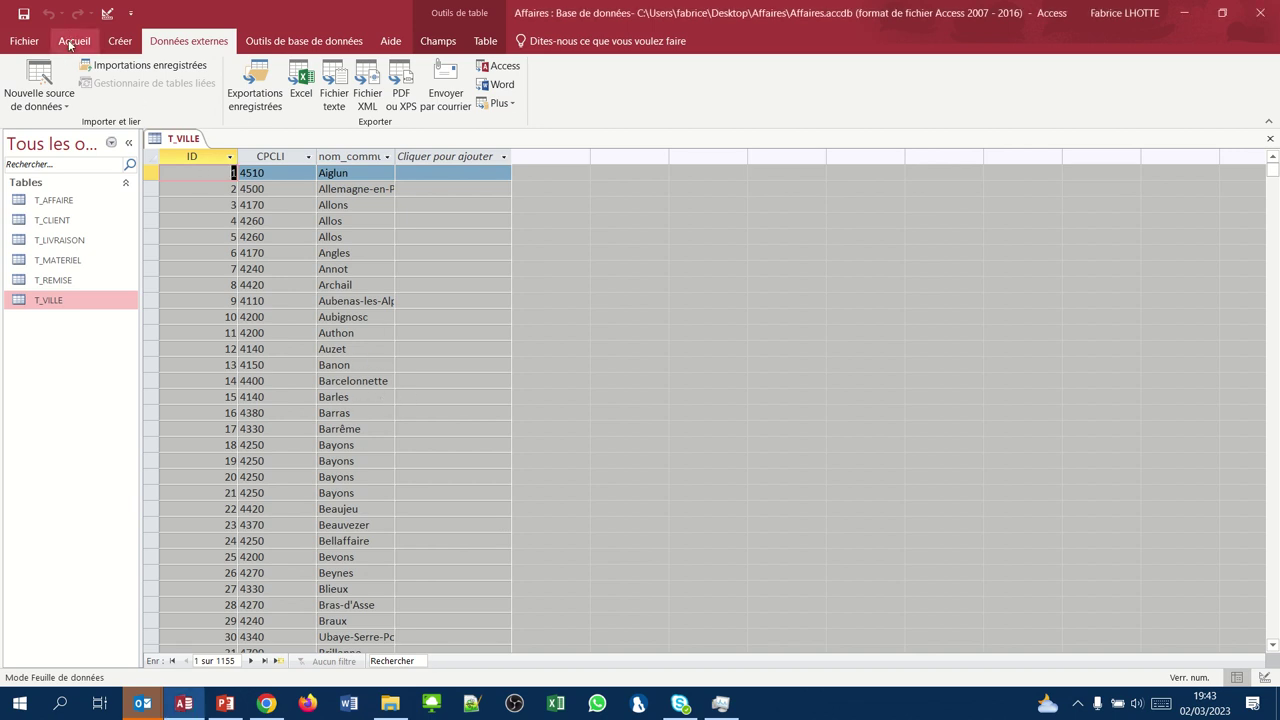
pyautogui.click(69, 43)
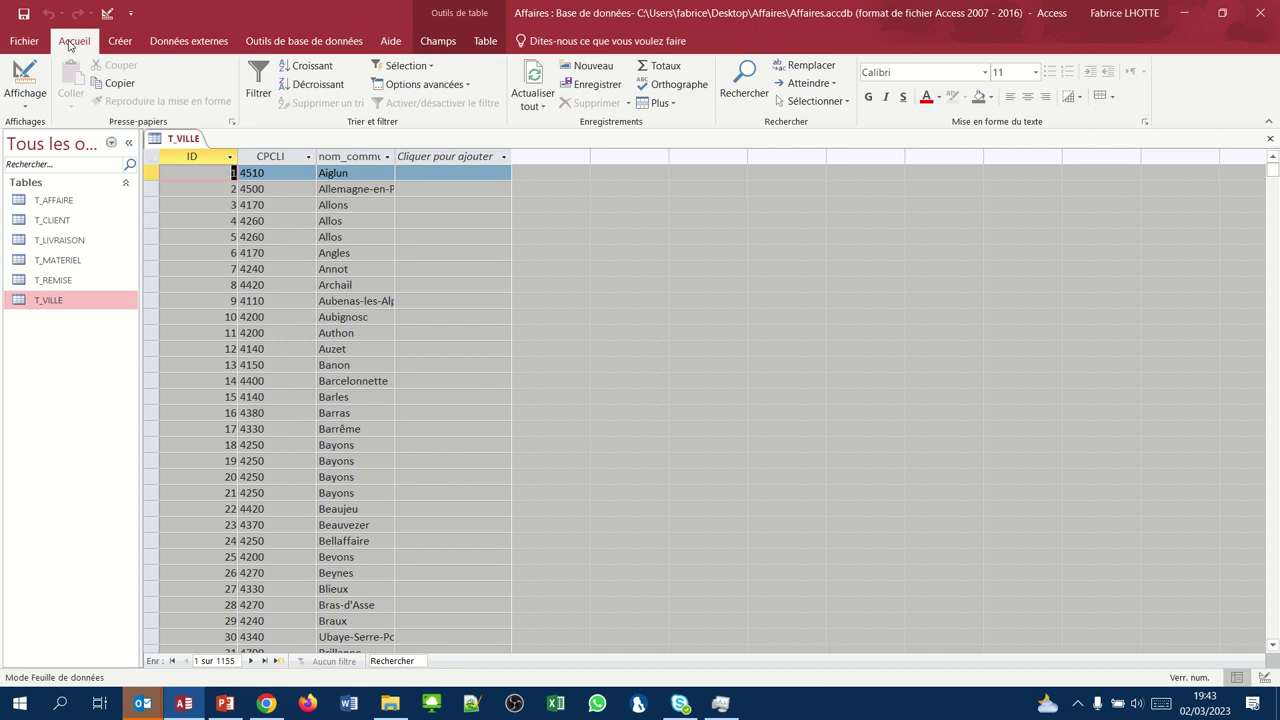
pyautogui.click(22, 76)
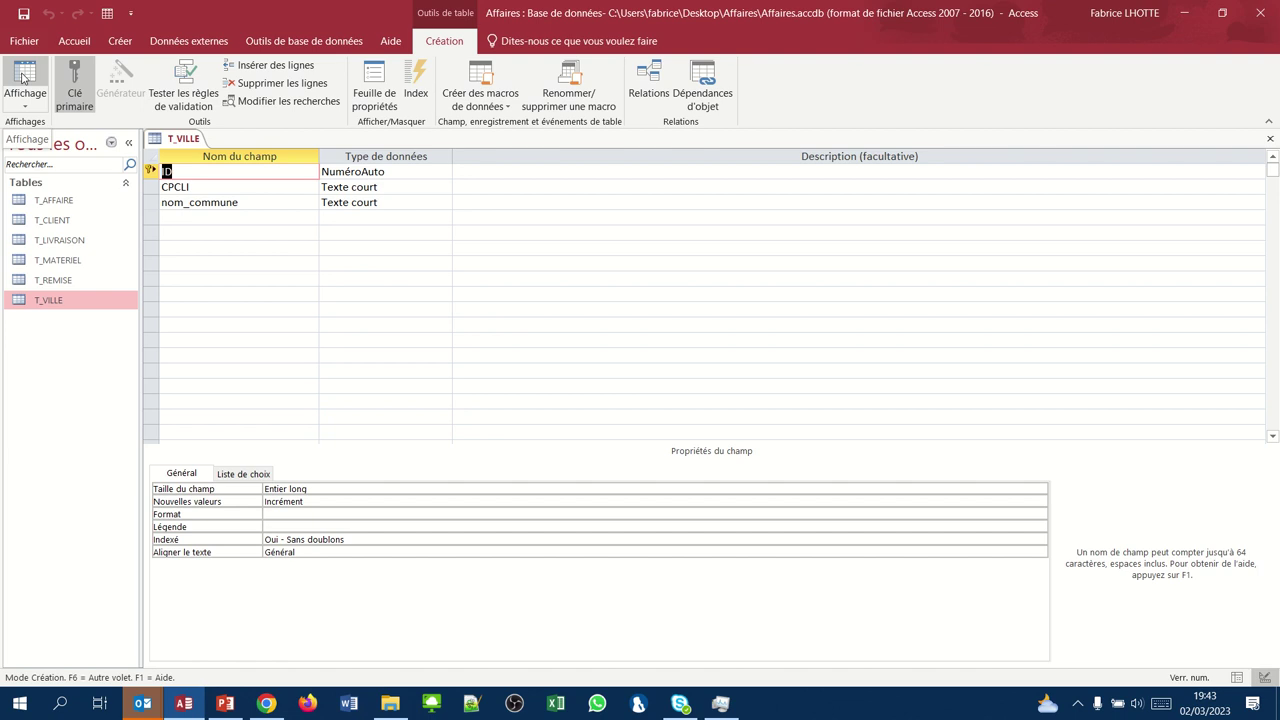
pyautogui.write('NoVille')
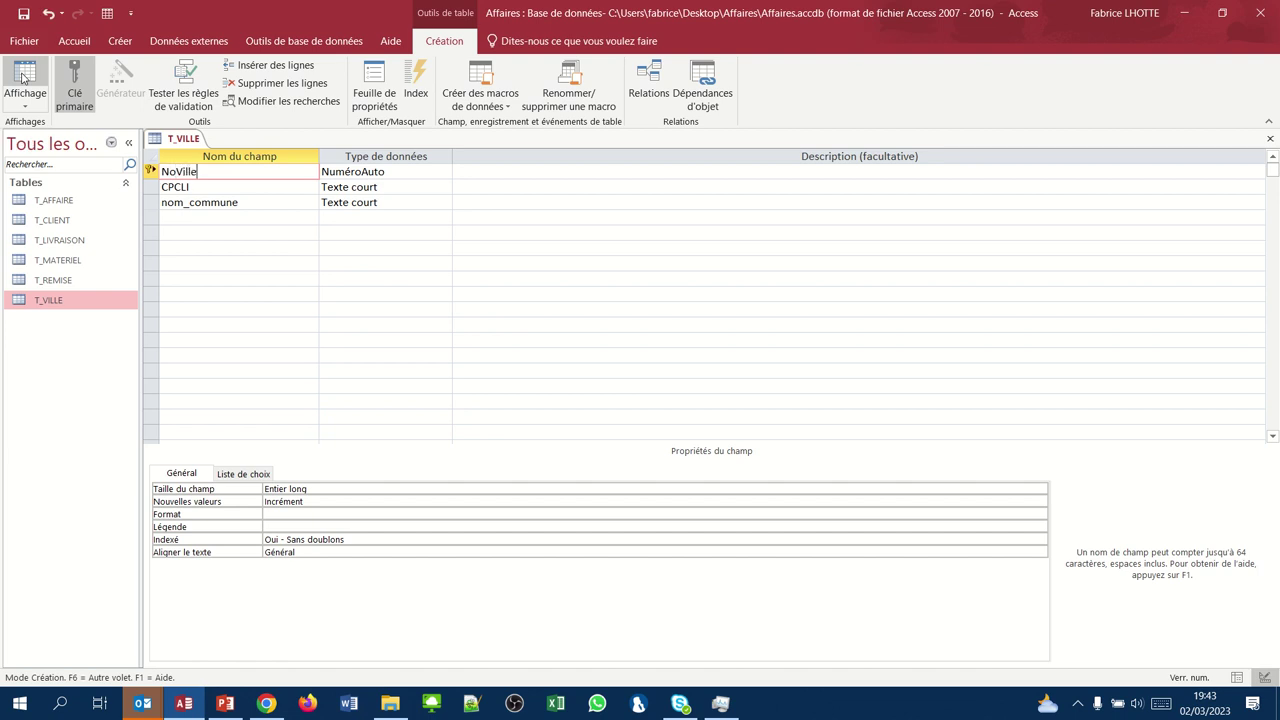
pyautogui.press('Tab')
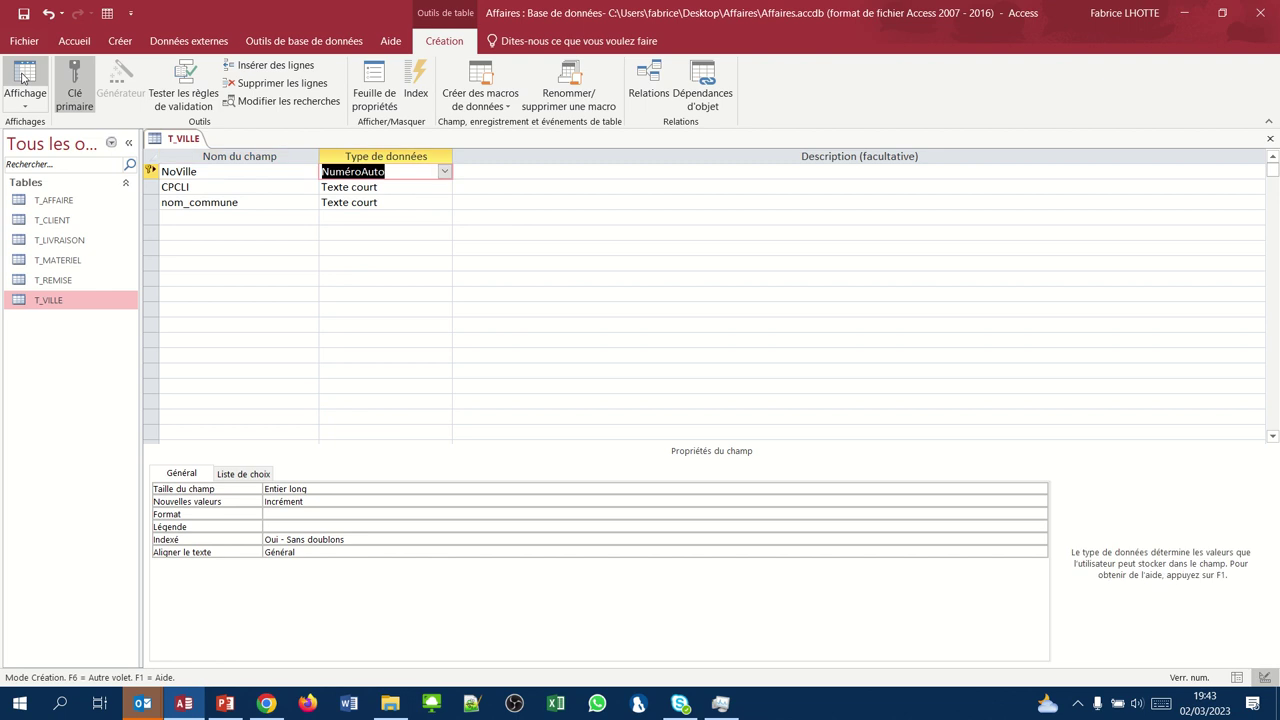
pyautogui.press('Tab')
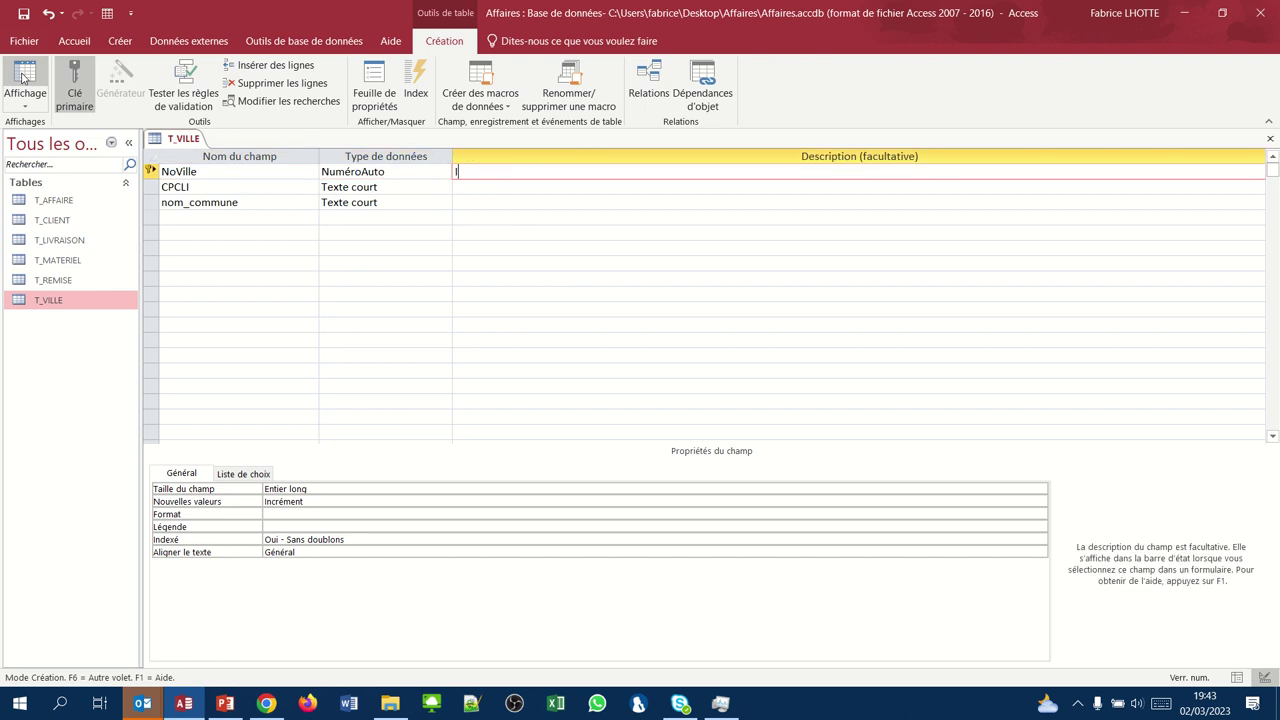
pyautogui.write('Identifiant de la ville')
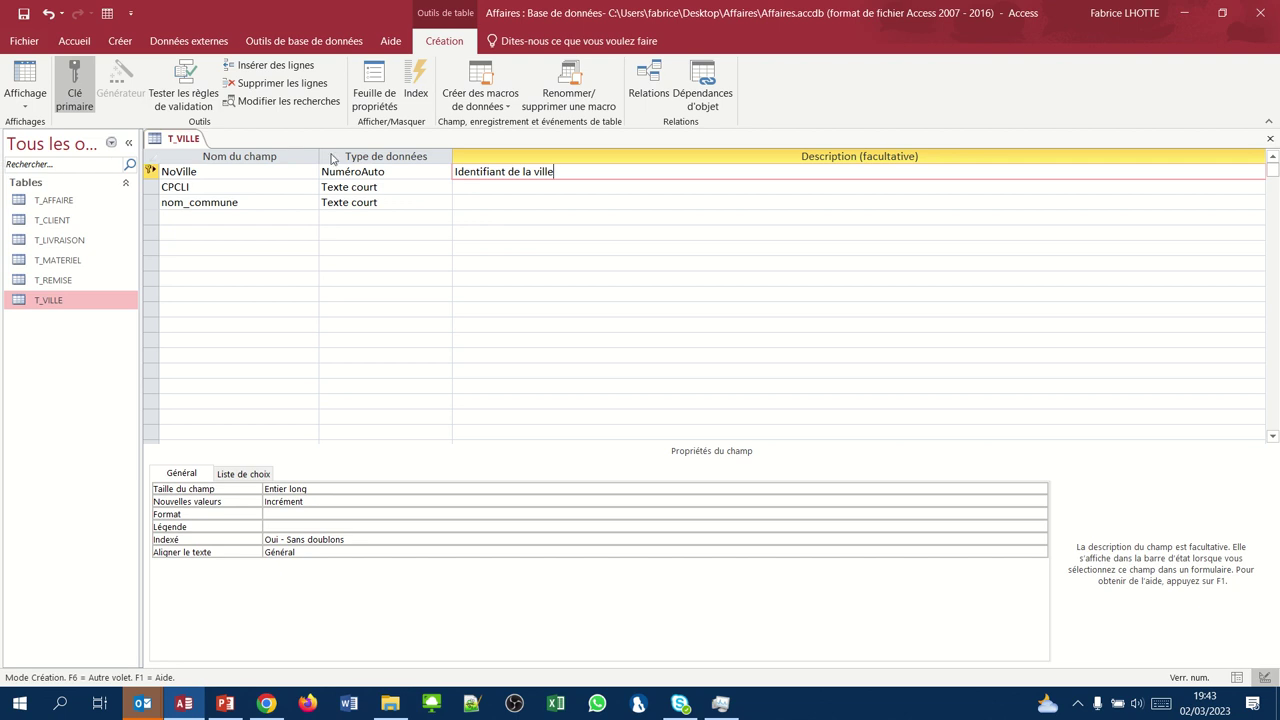
# - Enter "Code Postal d'une ville" as the description of the CPCLI field
pyautogui.click(468, 190)
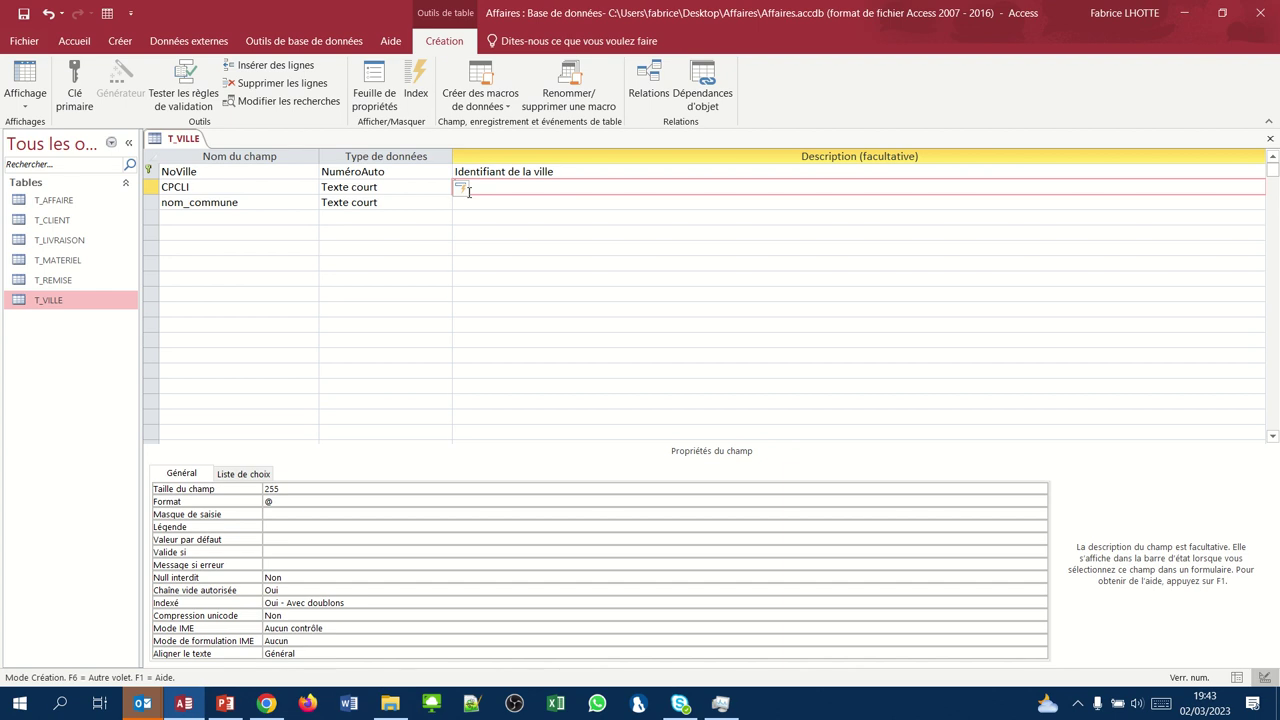
pyautogui.write("Code Postal d'une fille")
pyautogui.press('BackSpace')
pyautogui.press('BackSpace')
pyautogui.press('BackSpace')
pyautogui.press('BackSpace')
pyautogui.press('BackSpace')
pyautogui.write('ville')
# - Rename the nom_commune field as villecli and describe it as "Nom de la ville"
pyautogui.doubleClick(245, 202)
pyautogui.write('ville')
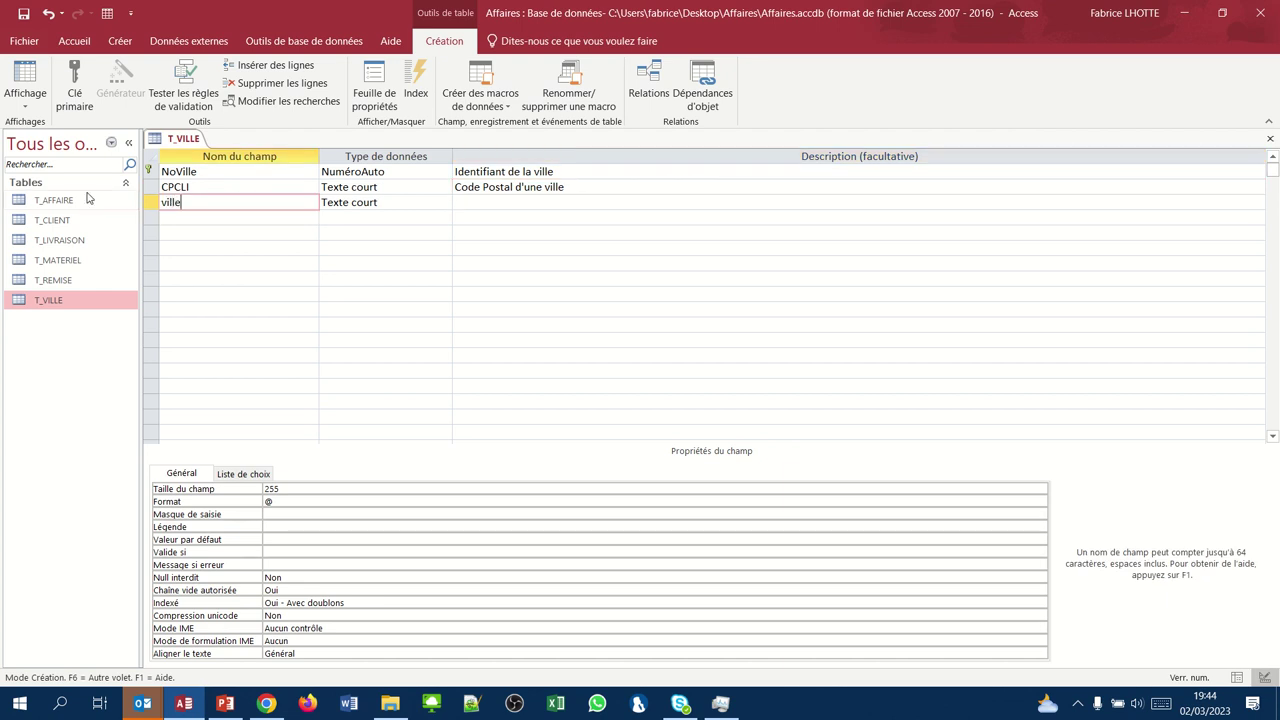
pyautogui.write('cli')
pyautogui.press('Tab')
pyautogui.press('Tab')
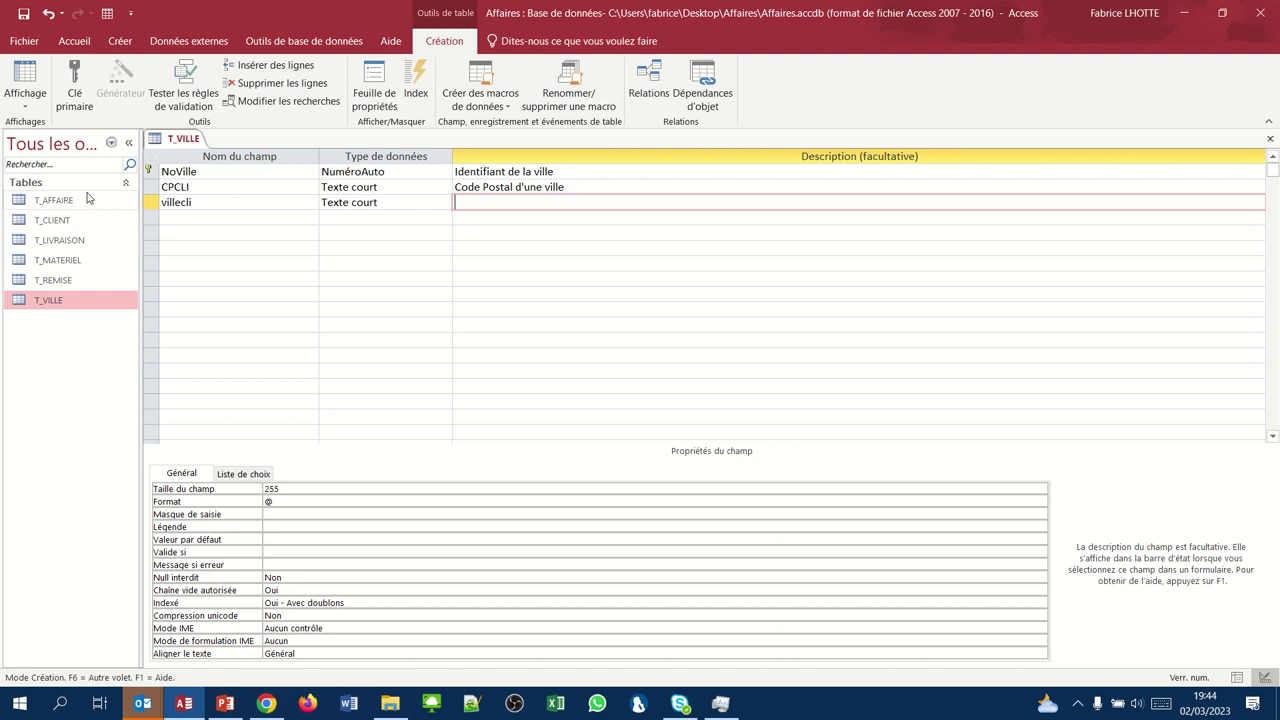
pyautogui.write('Nom de la ville')
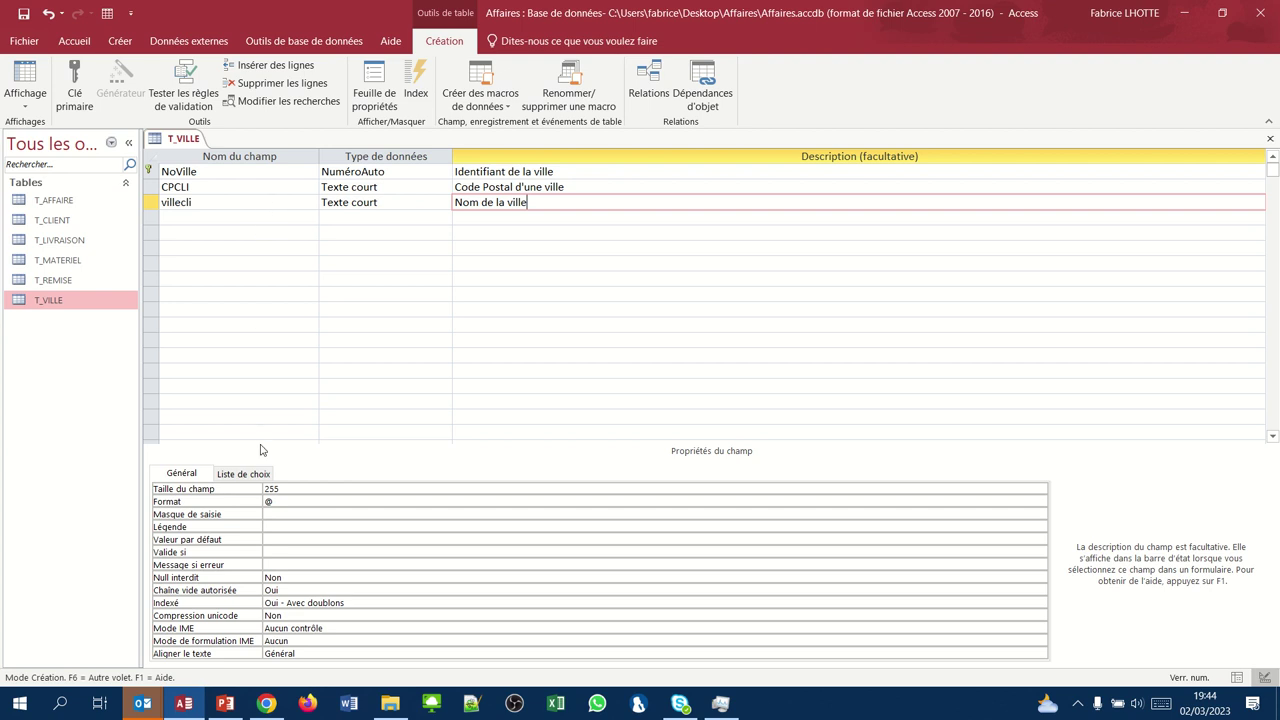
# - Set the villecli field's size to 50 and replace its format with >
pyautogui.click(281, 488)
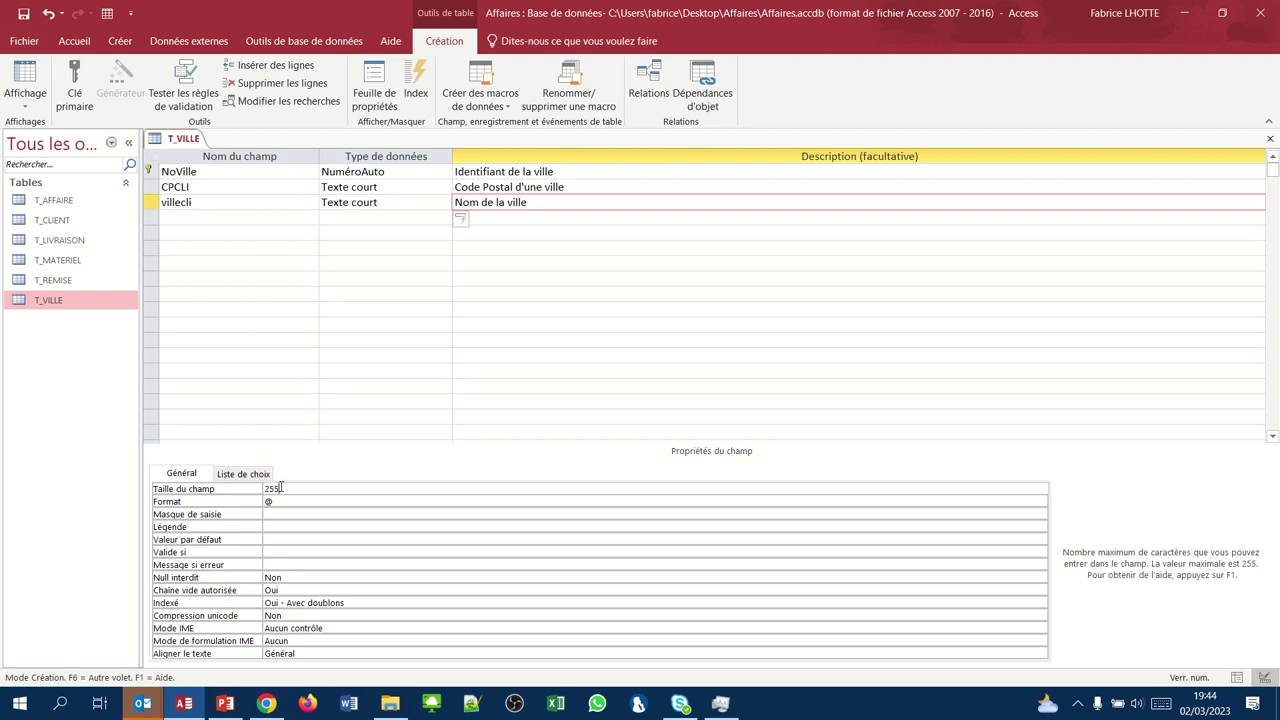
pyautogui.click(246, 487)
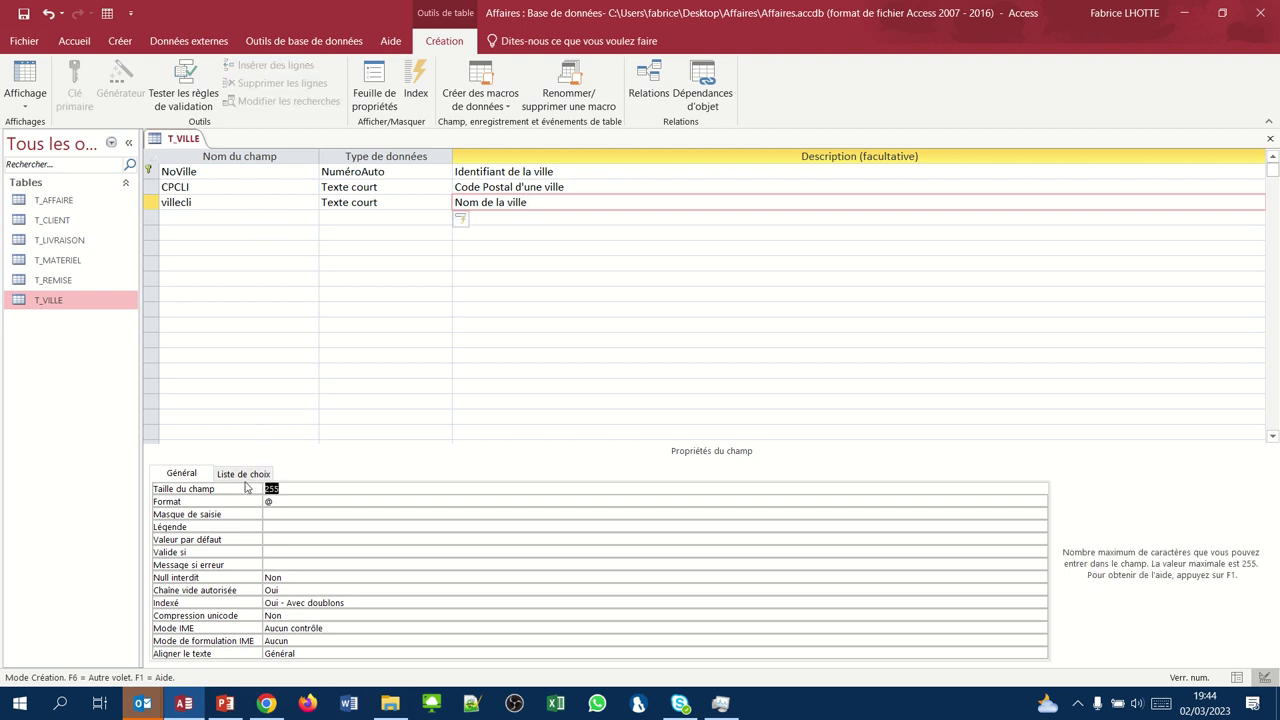
pyautogui.write('50')
pyautogui.click(274, 505)
pyautogui.press('BackSpace')
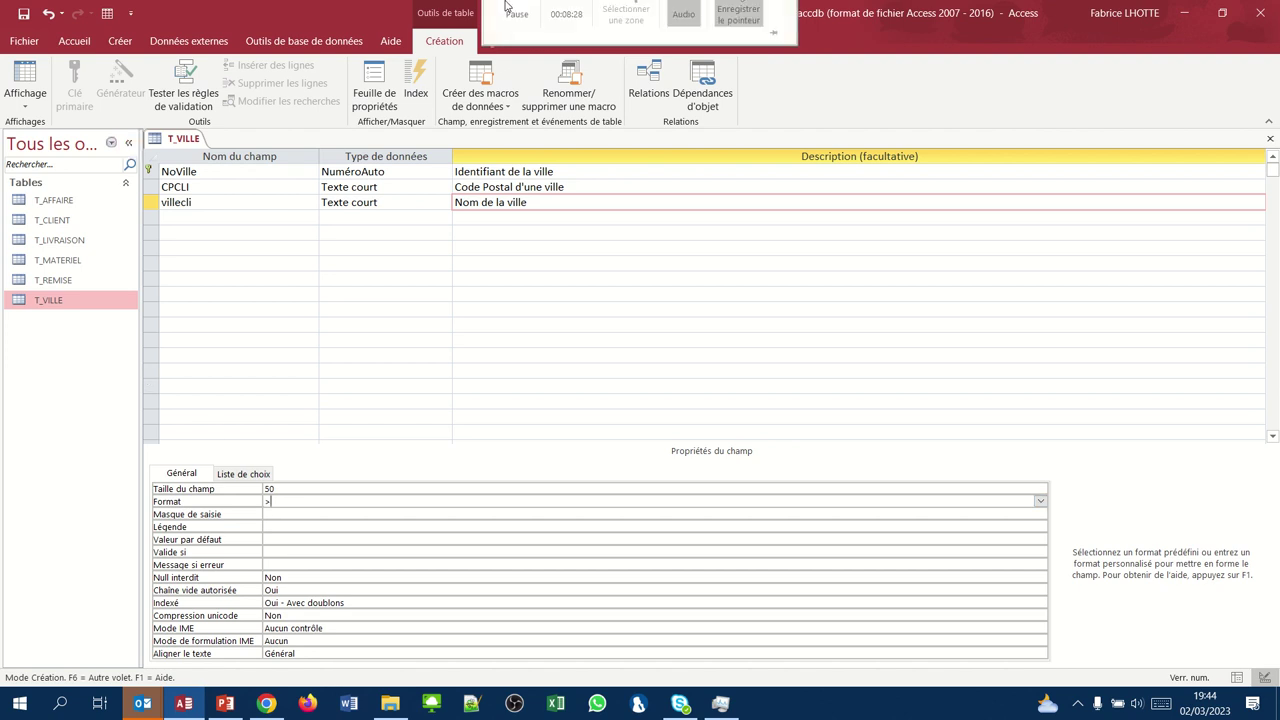
pyautogui.click(508, 8)
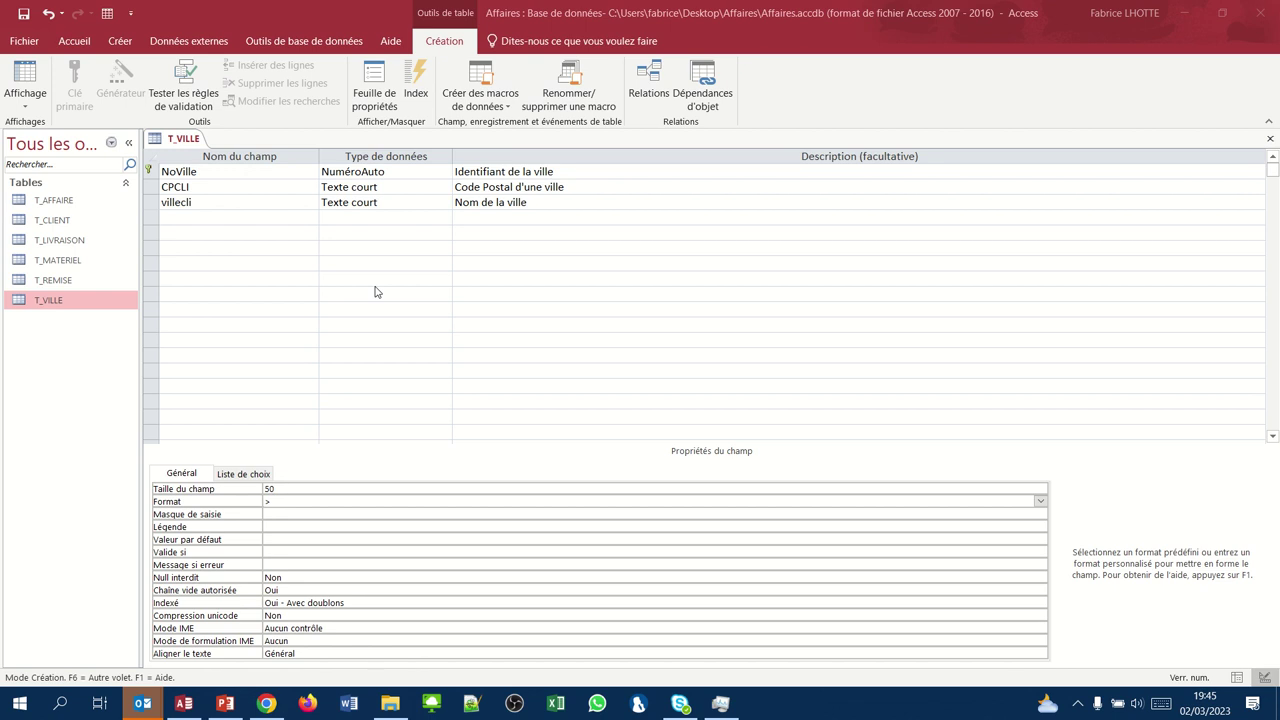
# - Set the CPCLI field's size to 5
pyautogui.click(329, 187)
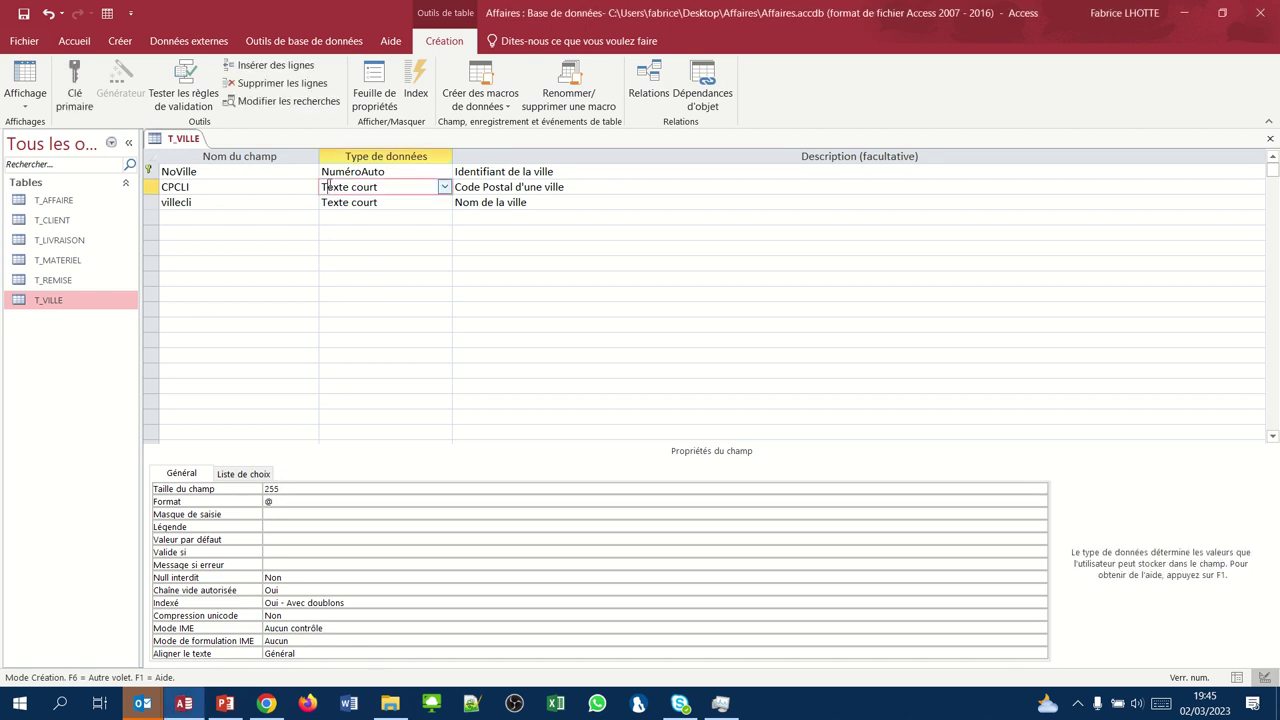
pyautogui.click(180, 193)
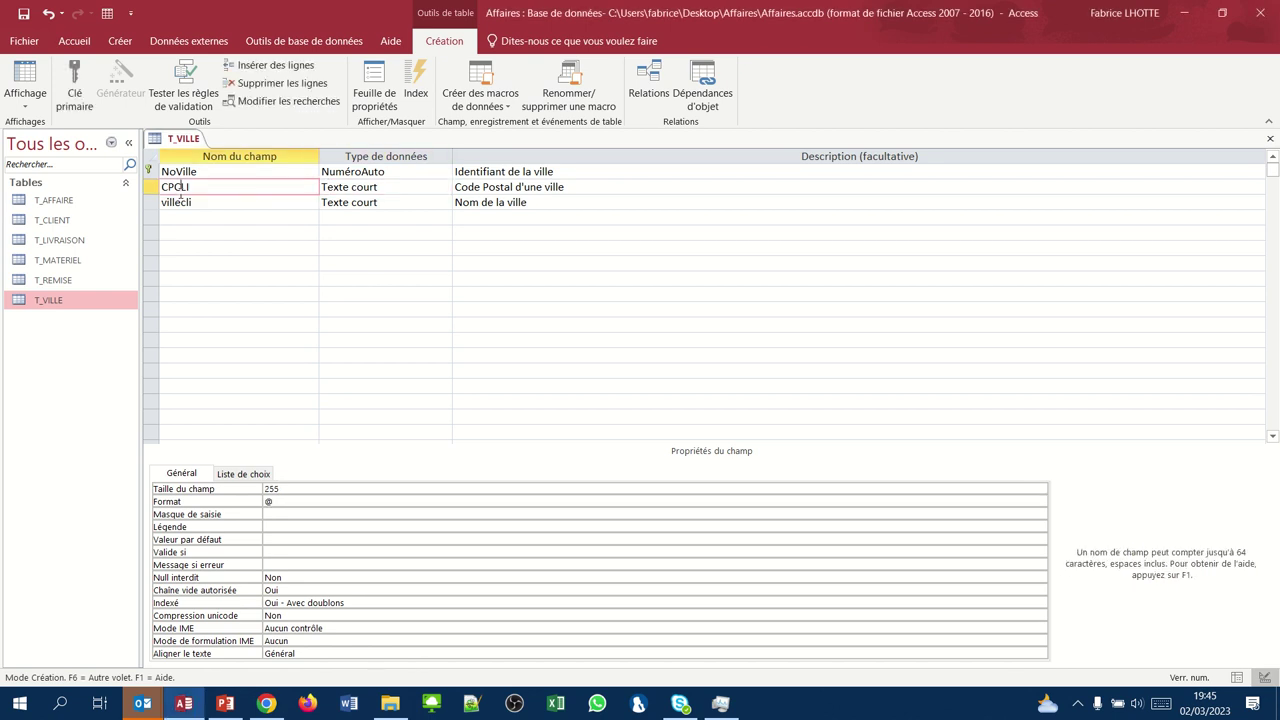
pyautogui.click(291, 493)
pyautogui.click(207, 490)
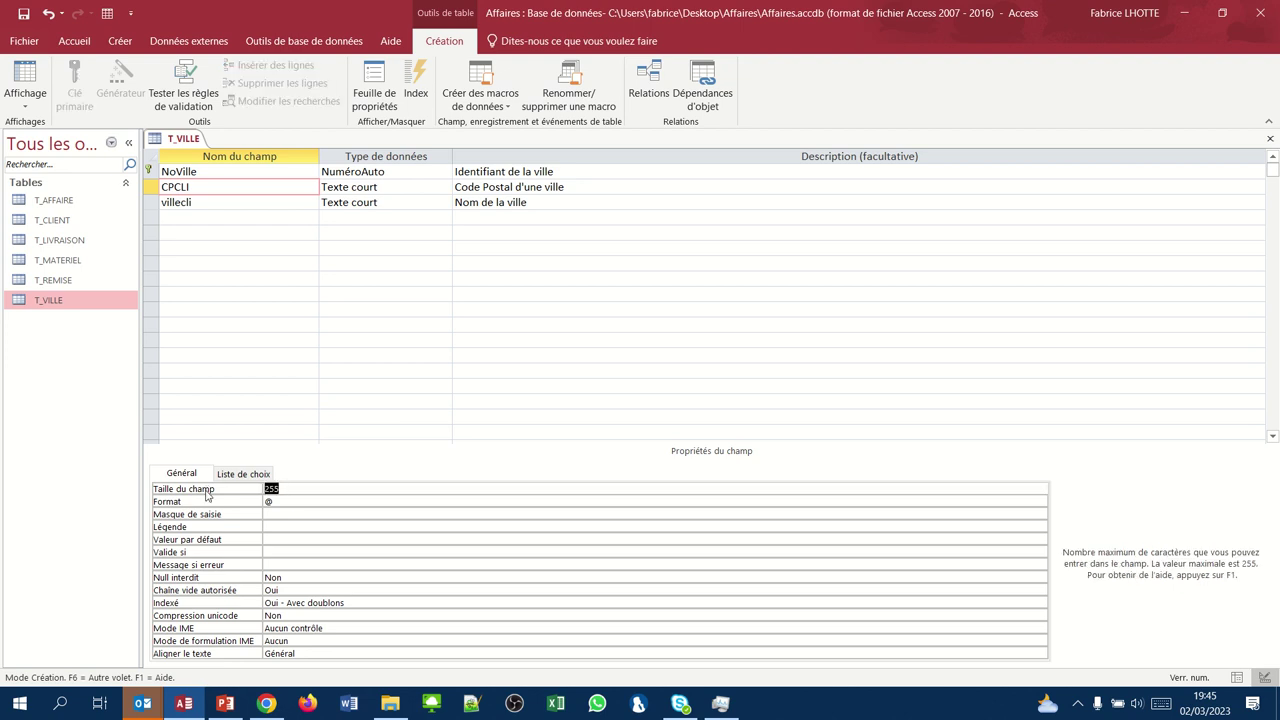
pyautogui.write('5')
# - Clear the CPCLI field's format and set its input mask to 00000
pyautogui.click(286, 503)
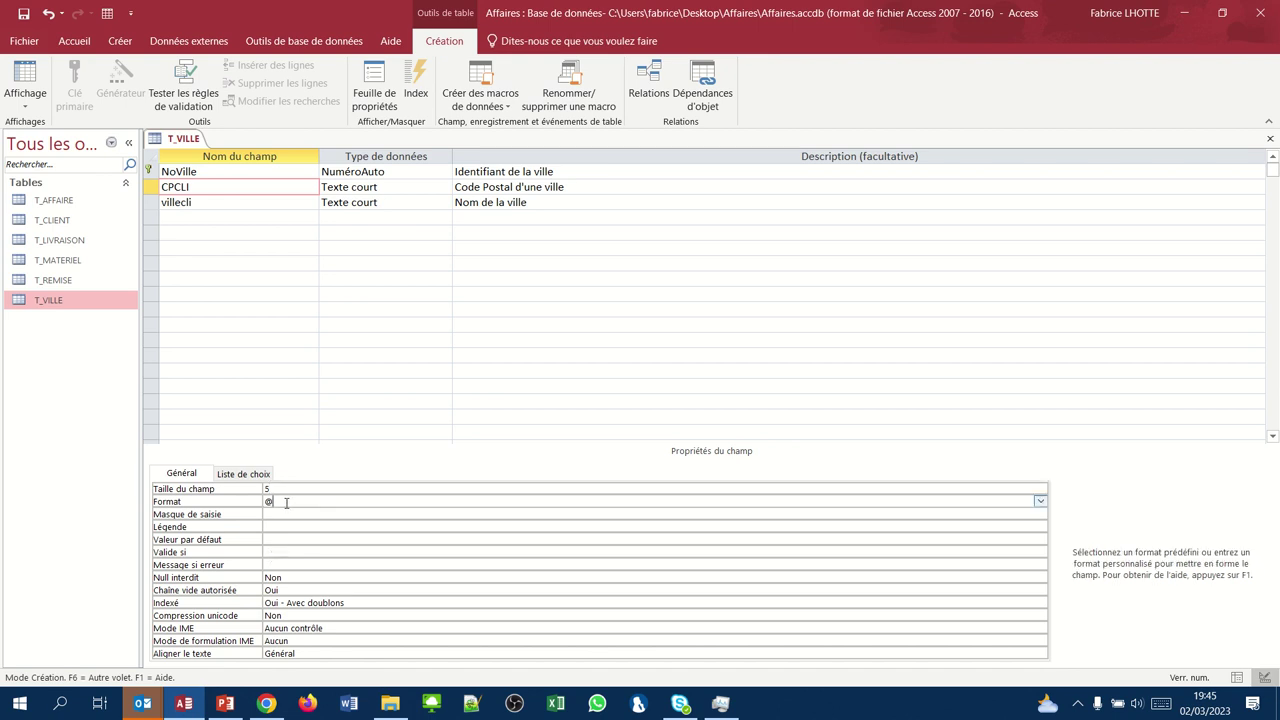
pyautogui.press('BackSpace')
pyautogui.click(277, 513)
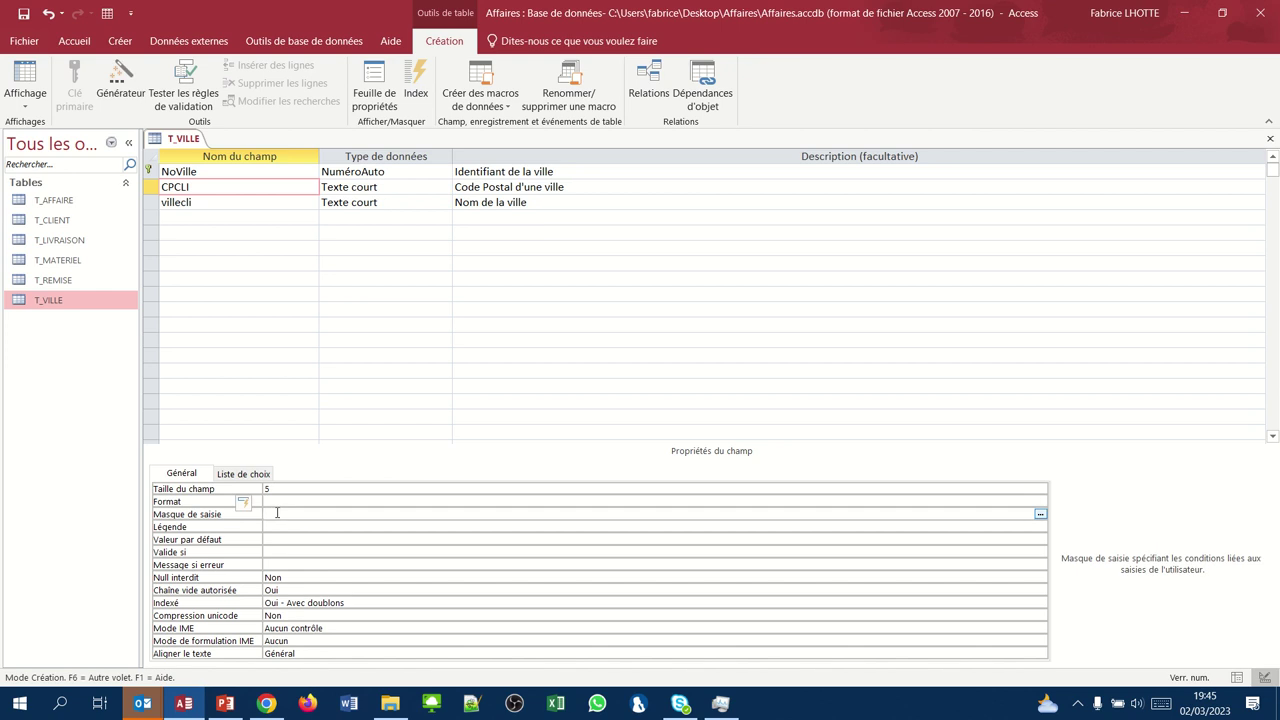
pyautogui.write('00000')
pyautogui.click(285, 653)
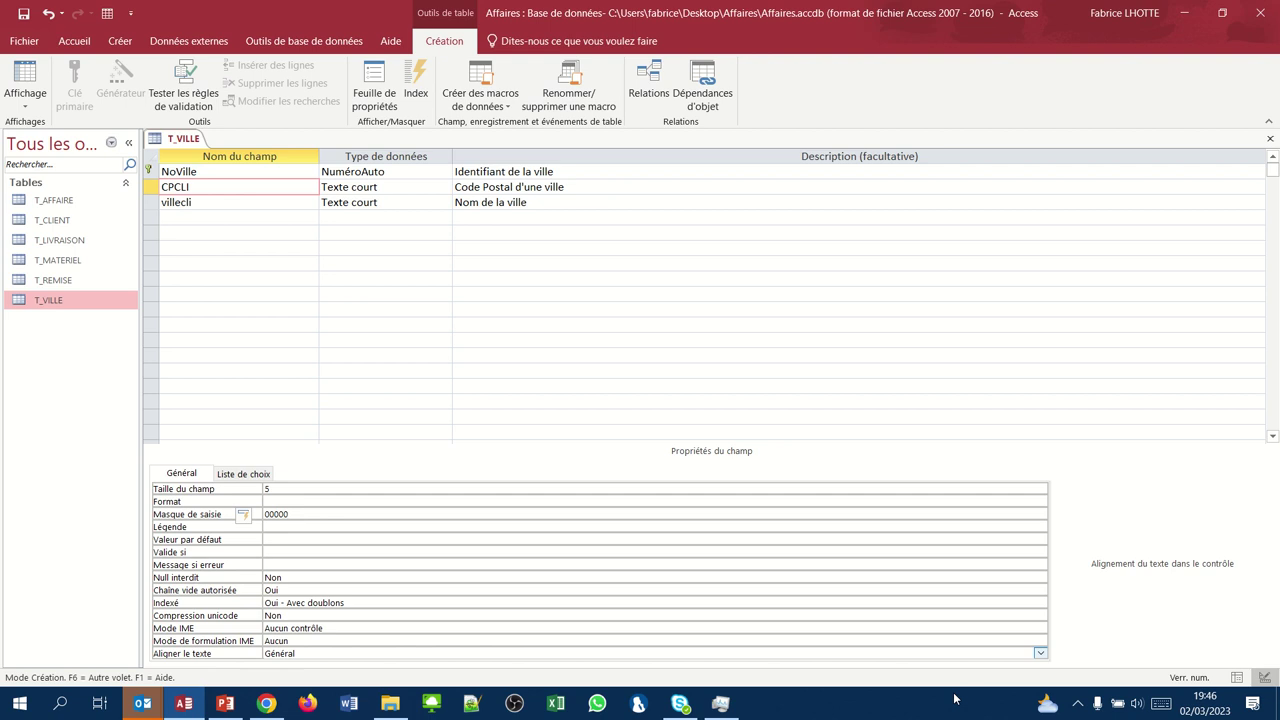
# - Set the CPCLI field's text alignment to Droite and save the T_VILLE table design, accepting the reduced field sizes
pyautogui.click(1040, 653)
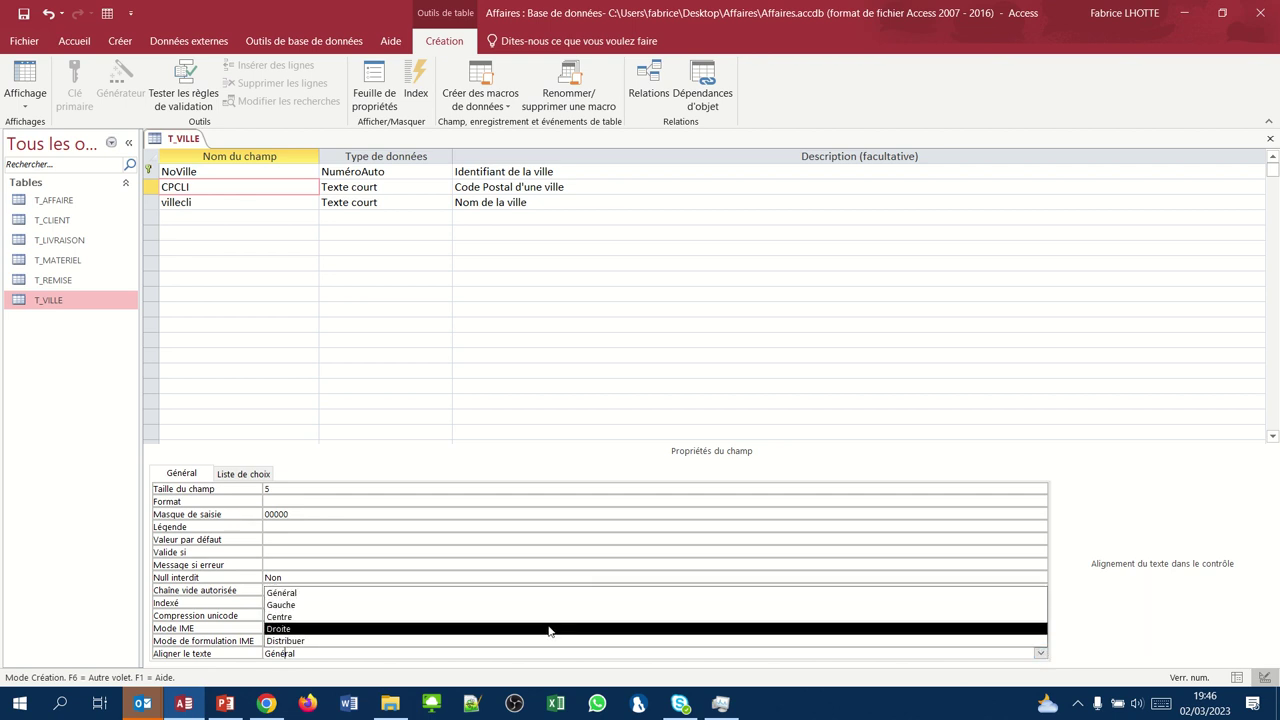
pyautogui.click(552, 629)
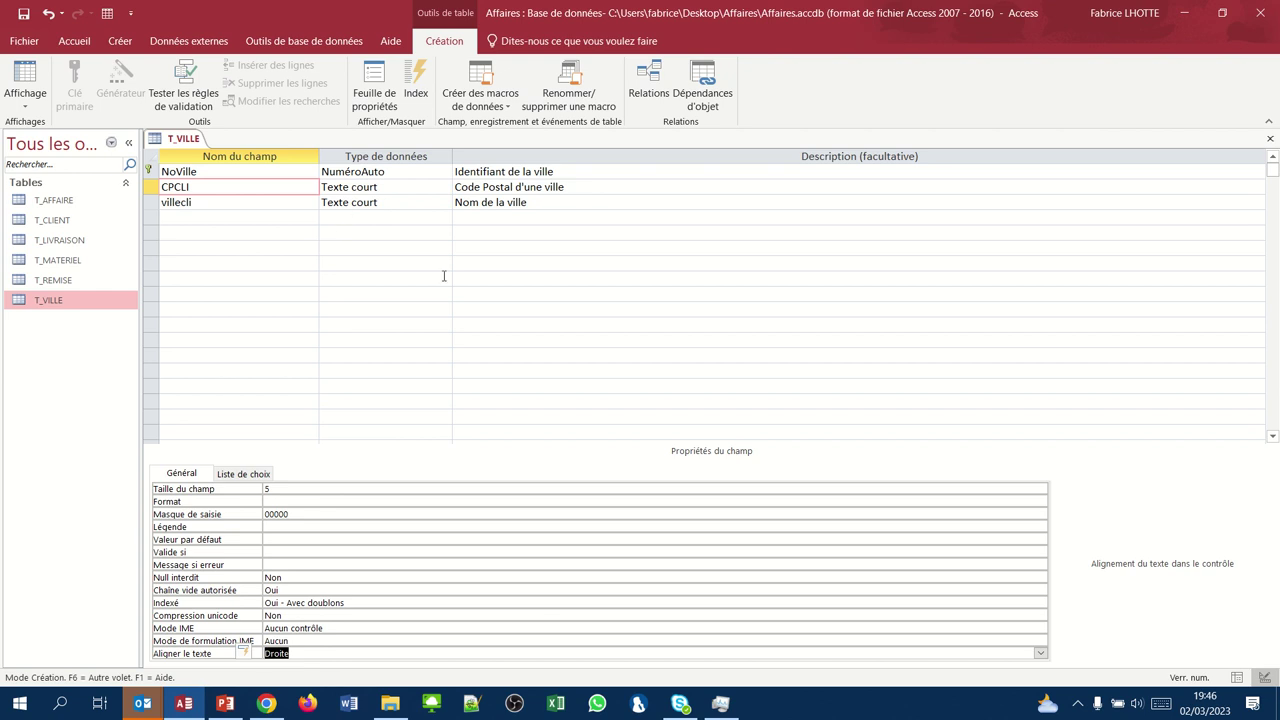
pyautogui.click(24, 13)
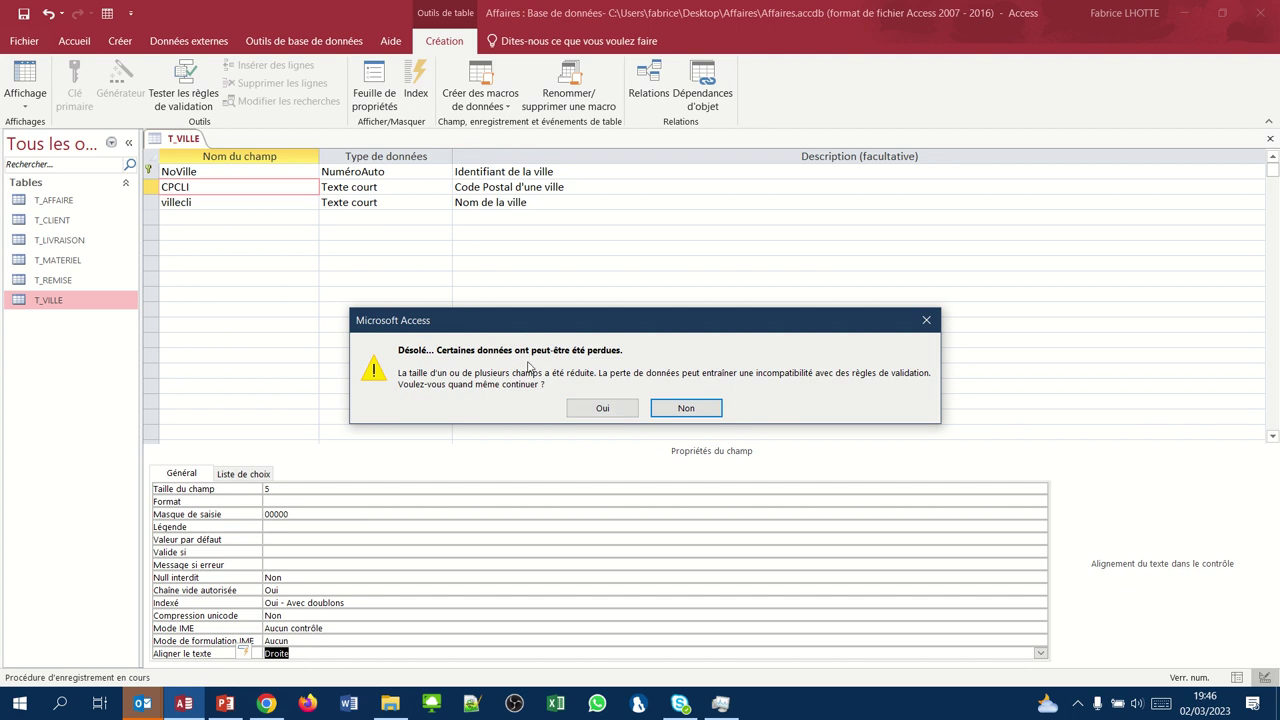
pyautogui.click(600, 407)
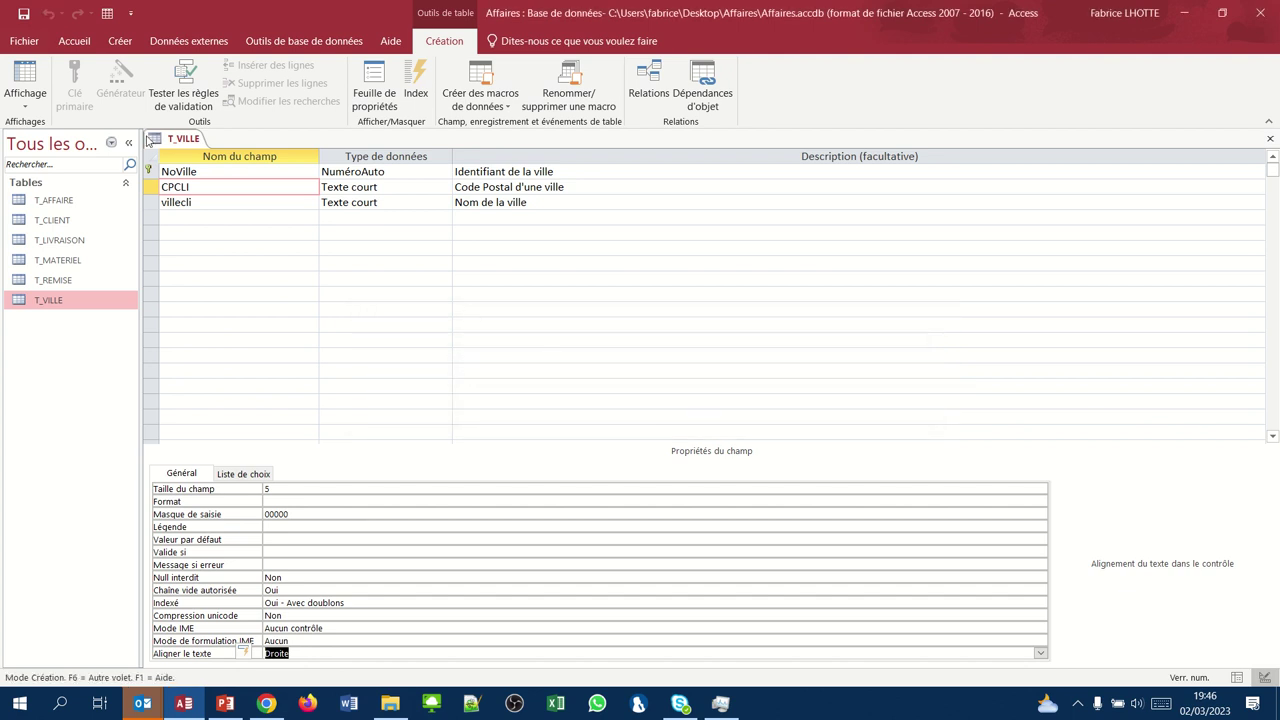
# - Show the T_VILLE records in datasheet view and widen the villecli column to fit the full city names
pyautogui.click(24, 78)
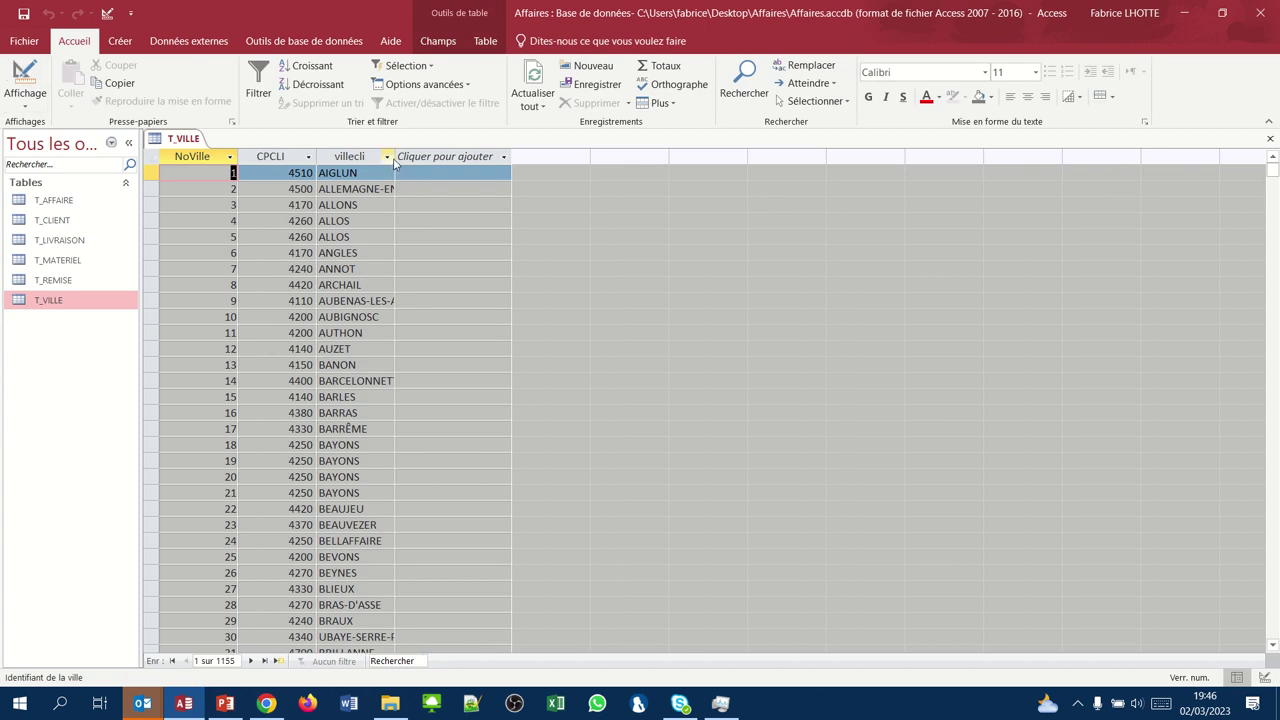
pyautogui.moveTo(395, 162); pyautogui.dragTo(630, 178)
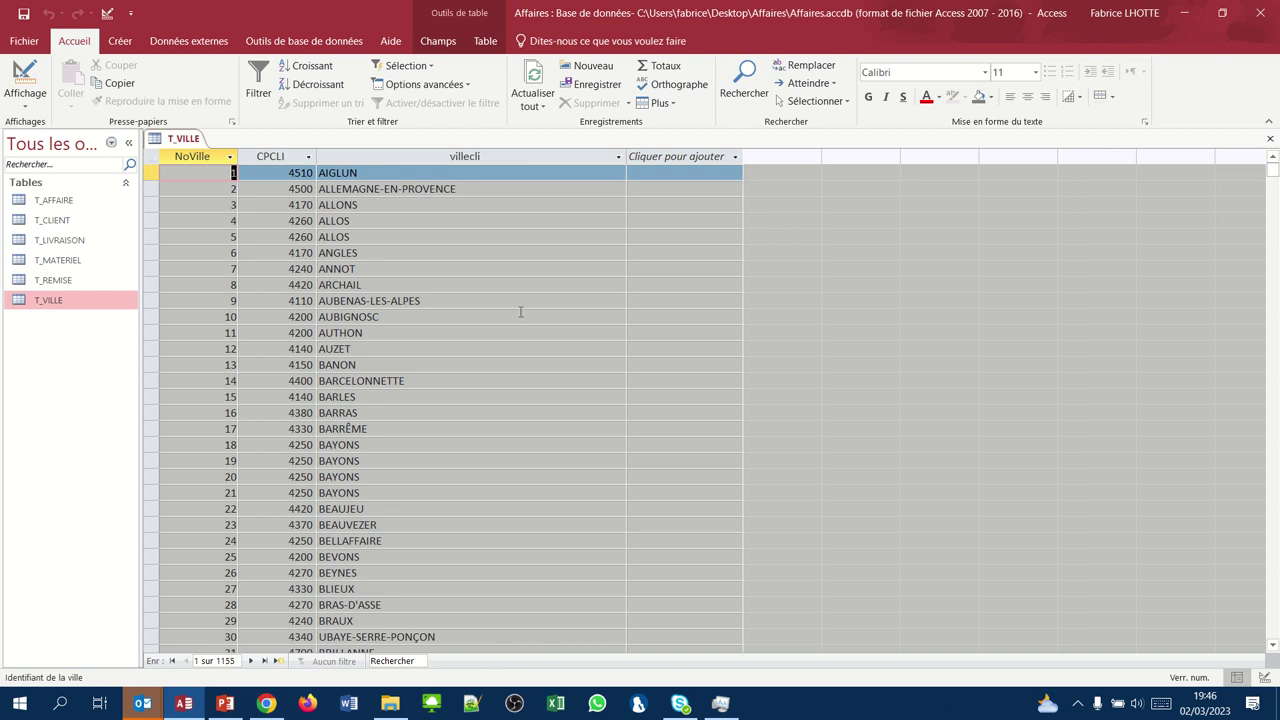
pyautogui.scroll(-20, 553, 376)
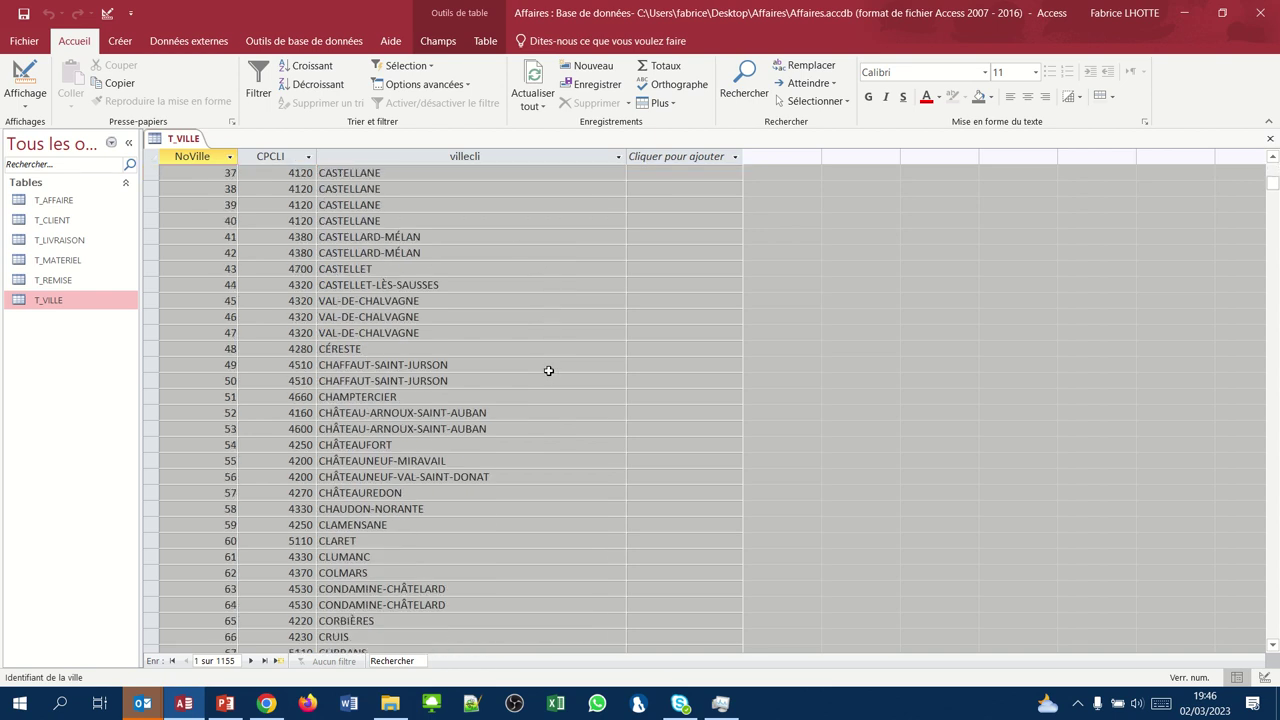
pyautogui.scroll(-3, 548, 371)
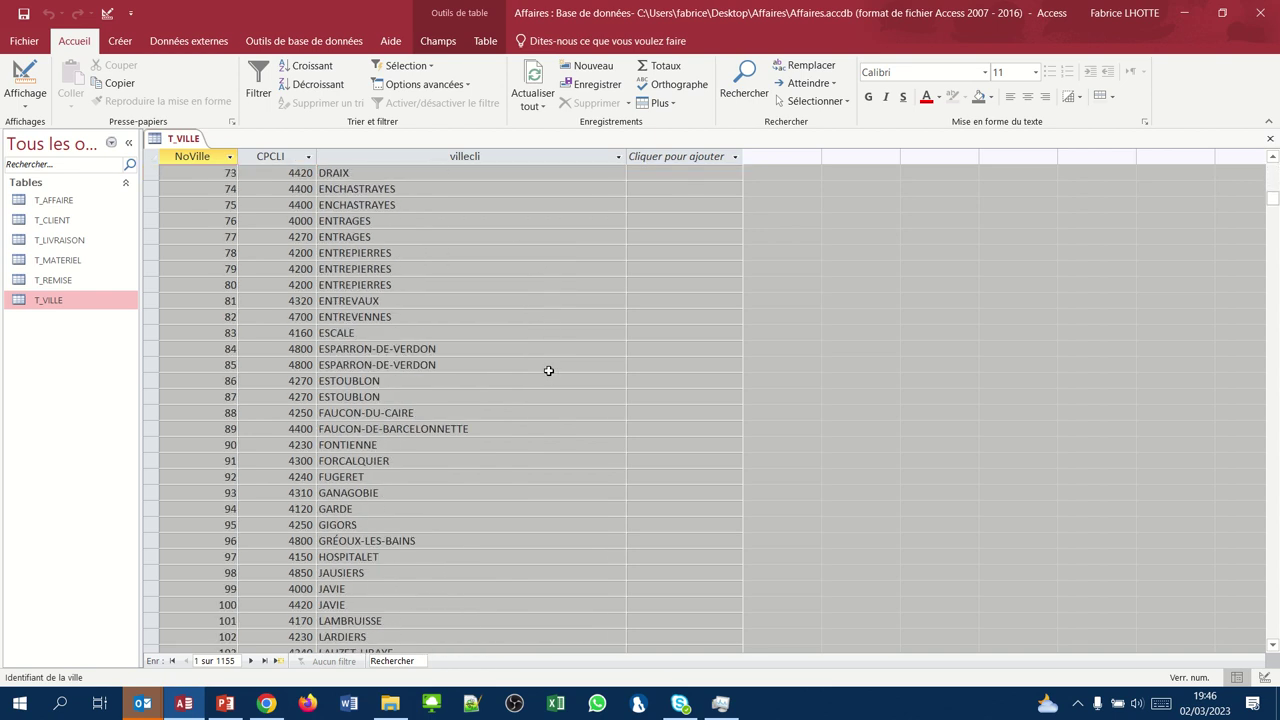